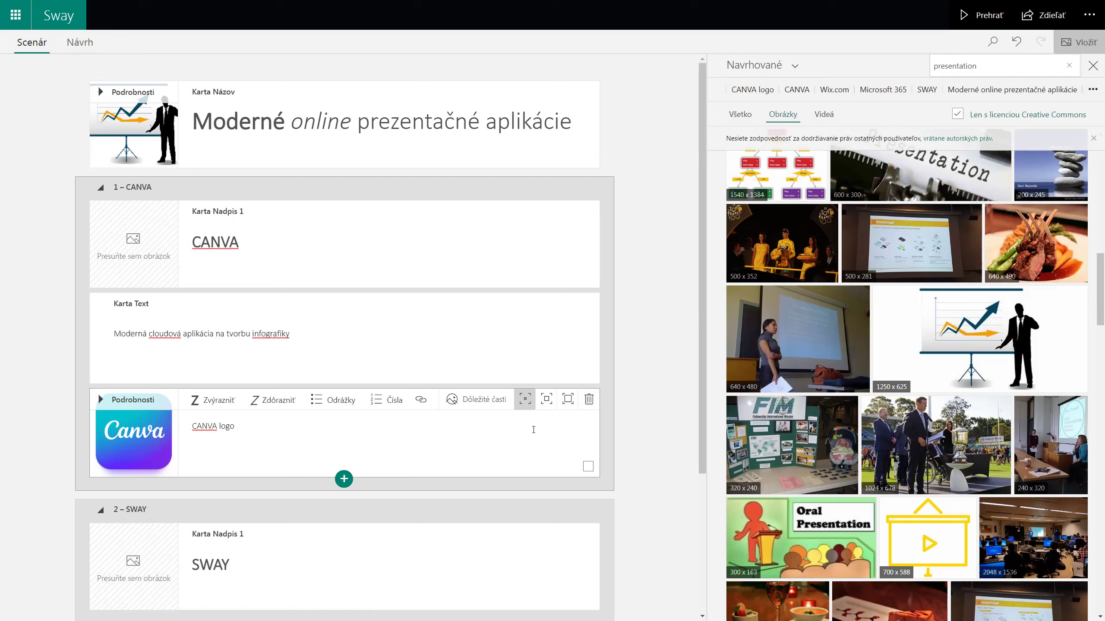
- Raise the CANVA text card's emphasis to the second level and check the section in the design preview
click(282, 339)
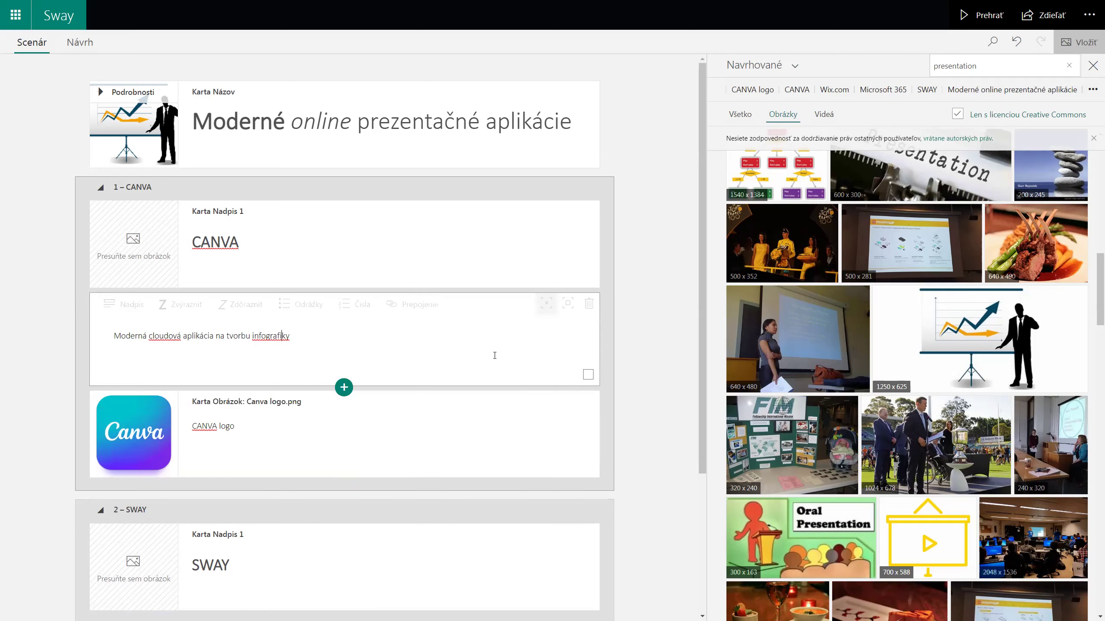
click(568, 305)
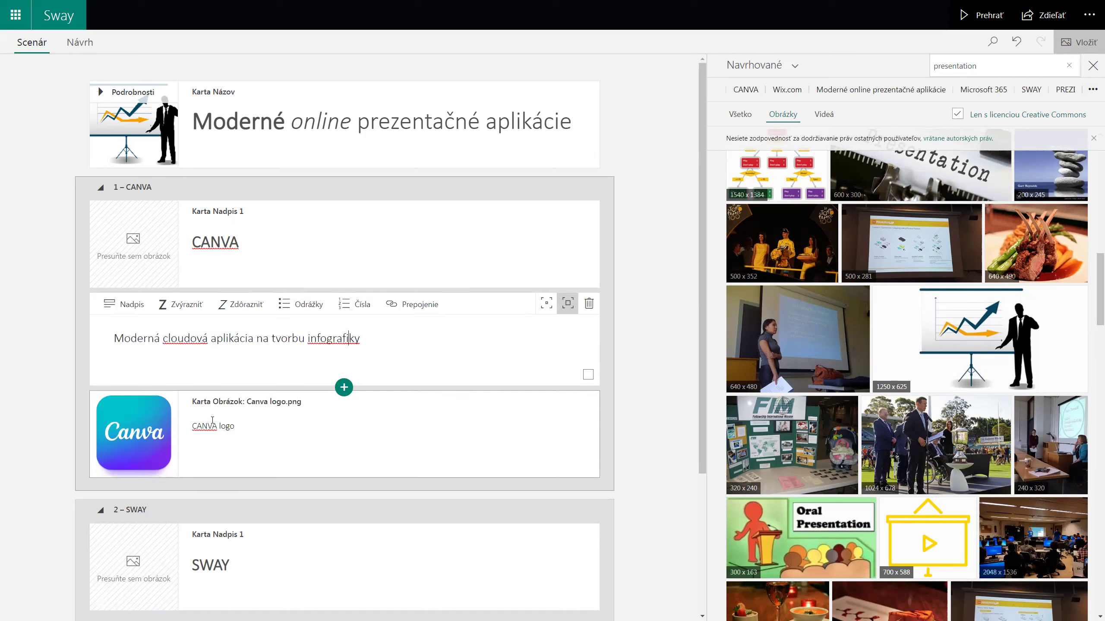
click(76, 44)
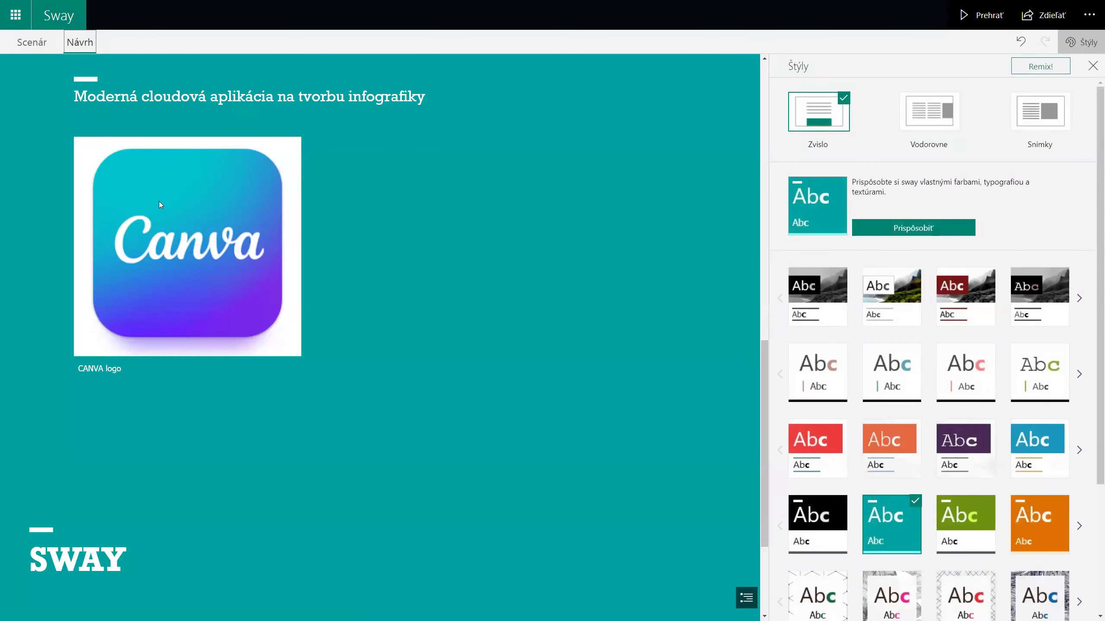
scroll(159, 201, up, 1)
scroll(165, 199, up, 1)
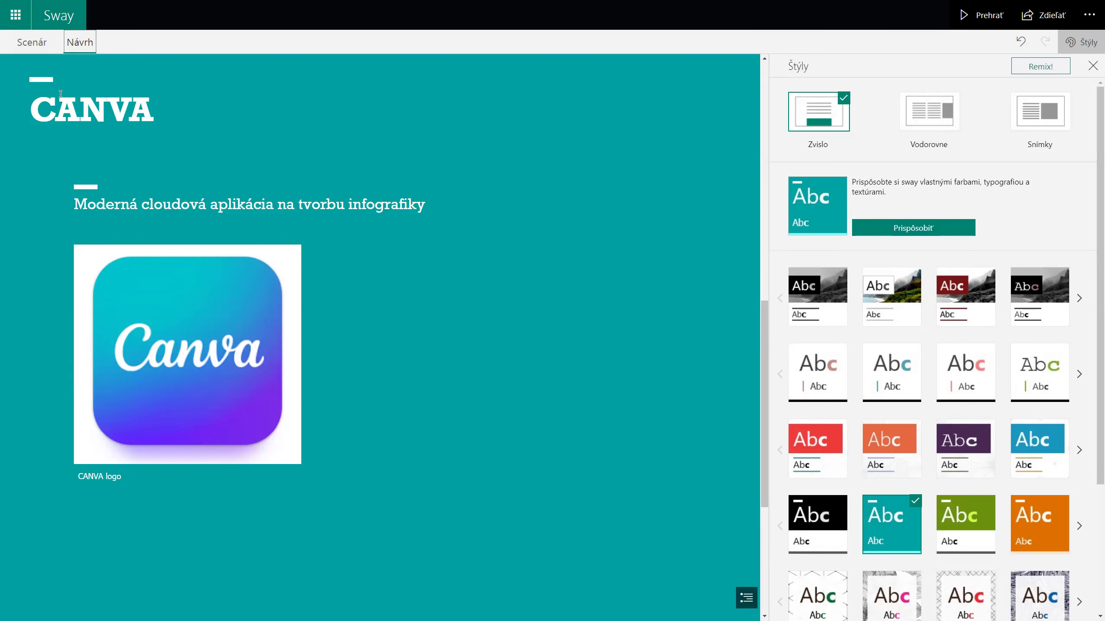
click(33, 44)
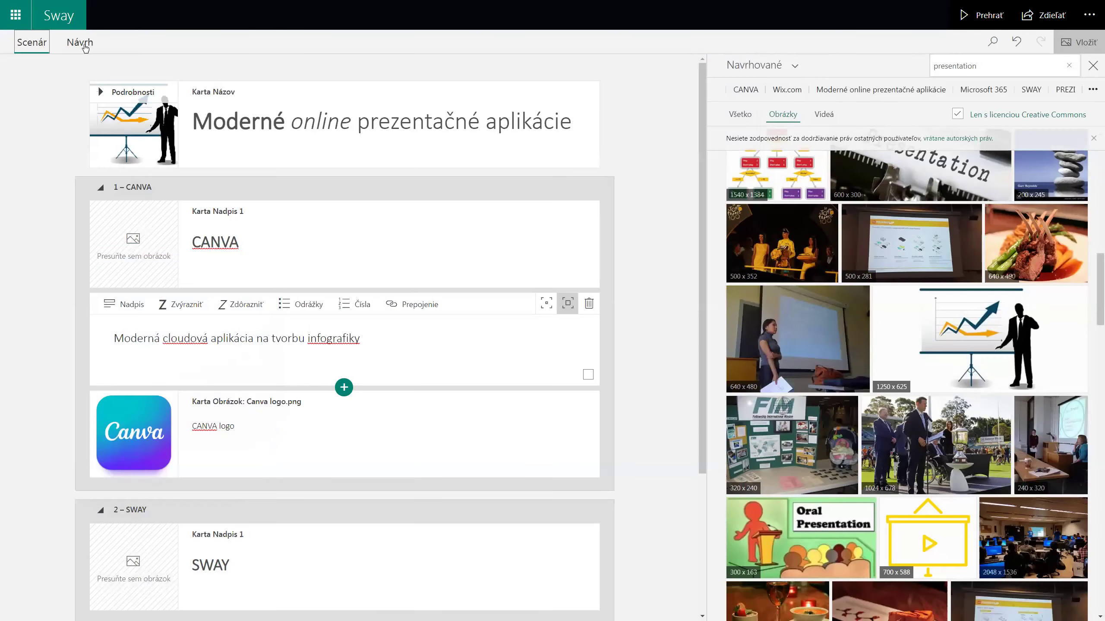
- Add a text card below the SWAY heading and begin editing its text
scroll(223, 446, down, 3)
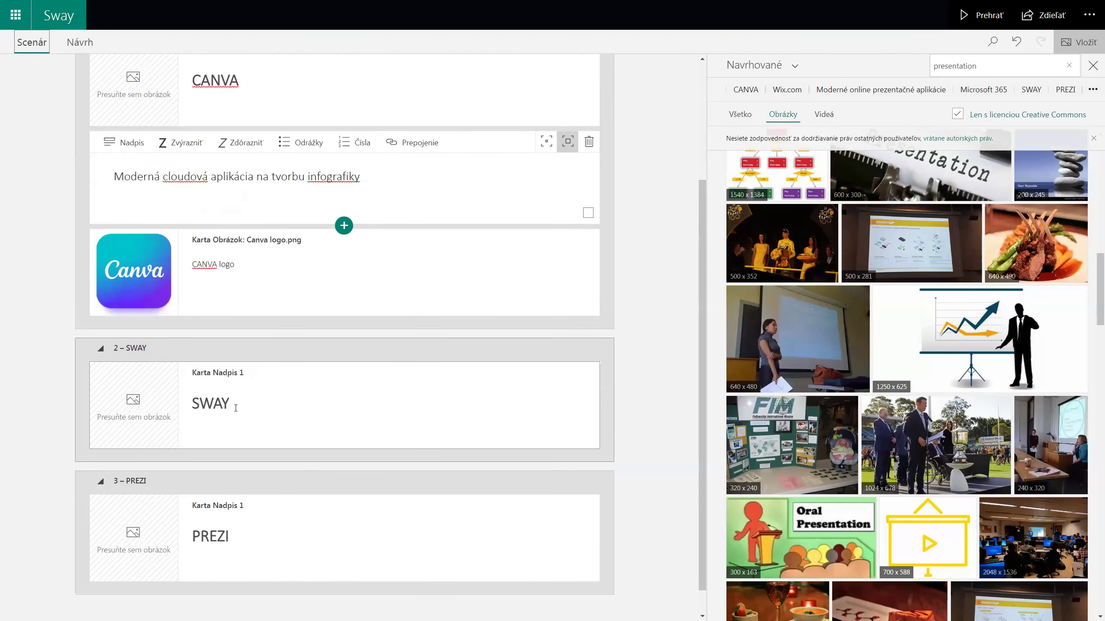
click(236, 407)
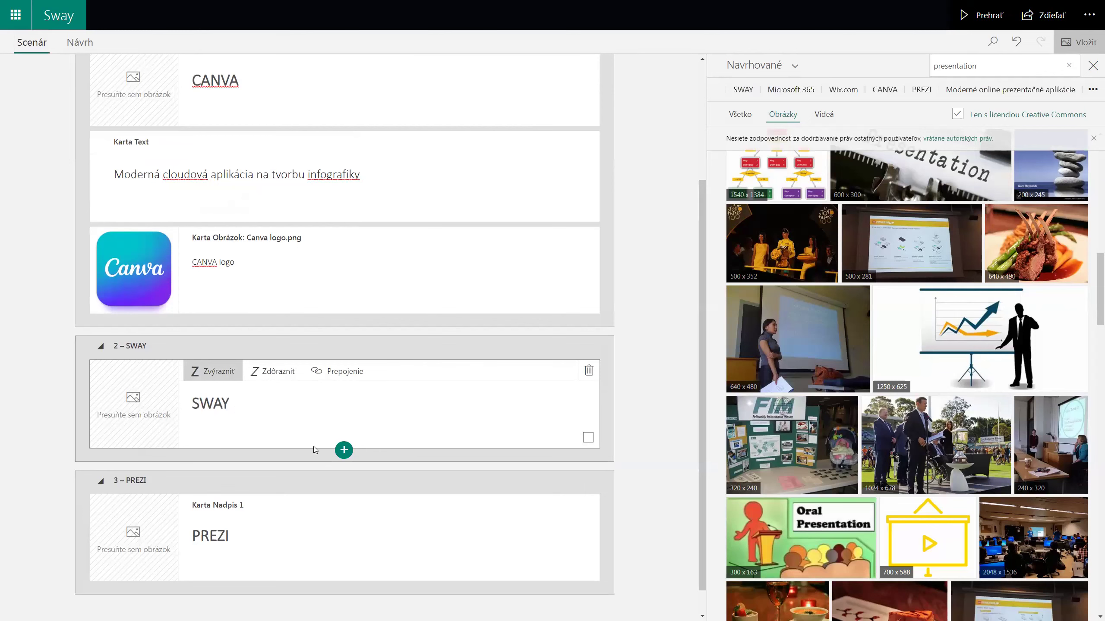
click(343, 450)
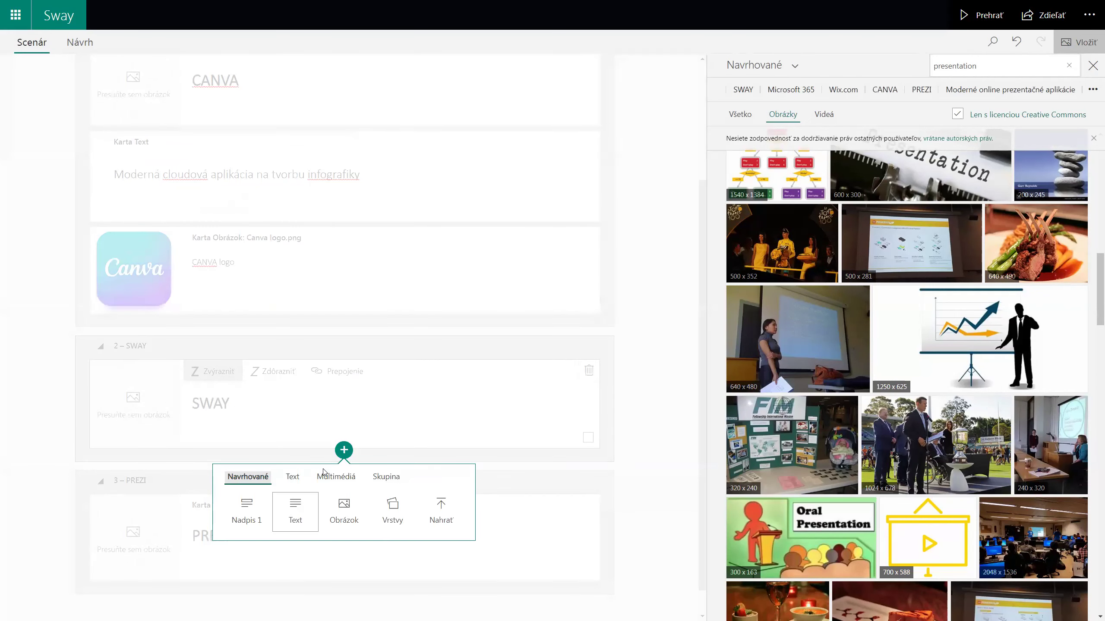
key(Return)
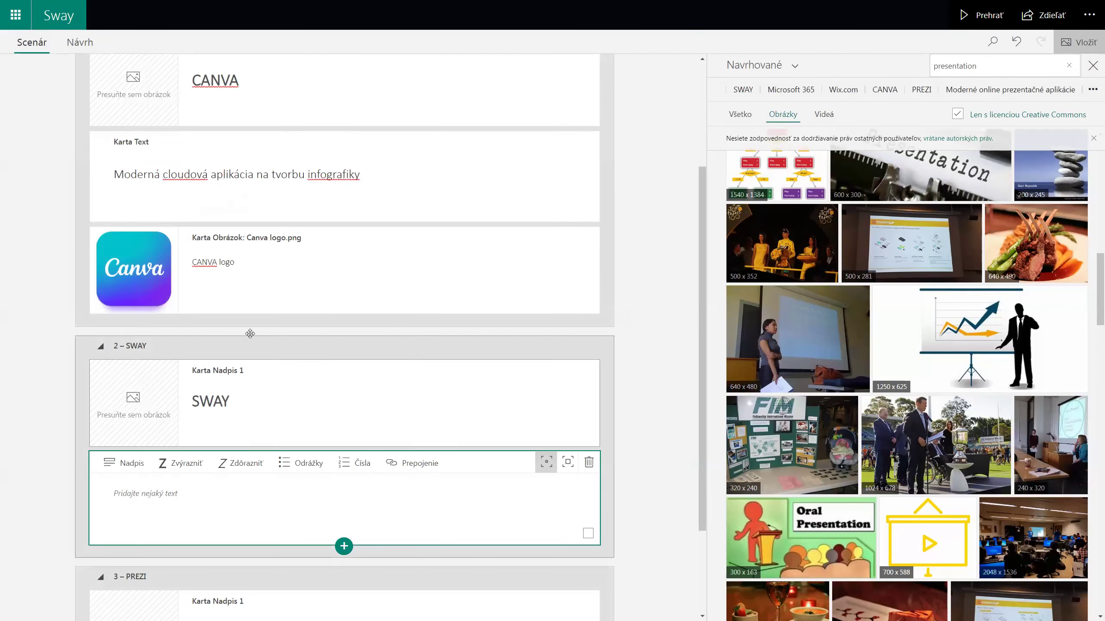
click(223, 494)
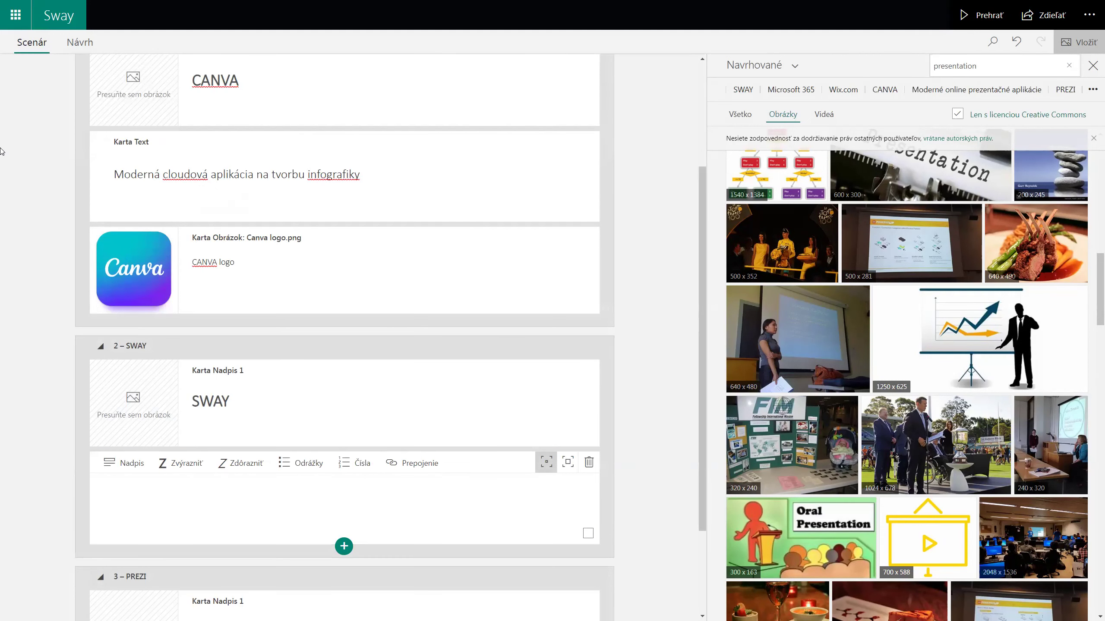
- Write "SWAY je online aplikácia od Microsoftu určená na tvorbu interaktívnych prezentácií, oznamov, fotogalérií!" in the SWAY text card
text(SWAY HE )
text(e)
key(BackSpace)
key(BackSpace)
key(BackSpace)
text(e ibku)
key(BackSpace)
key(BackSpace)
key(BackSpace)
key(BackSpace)
text(online aplik)
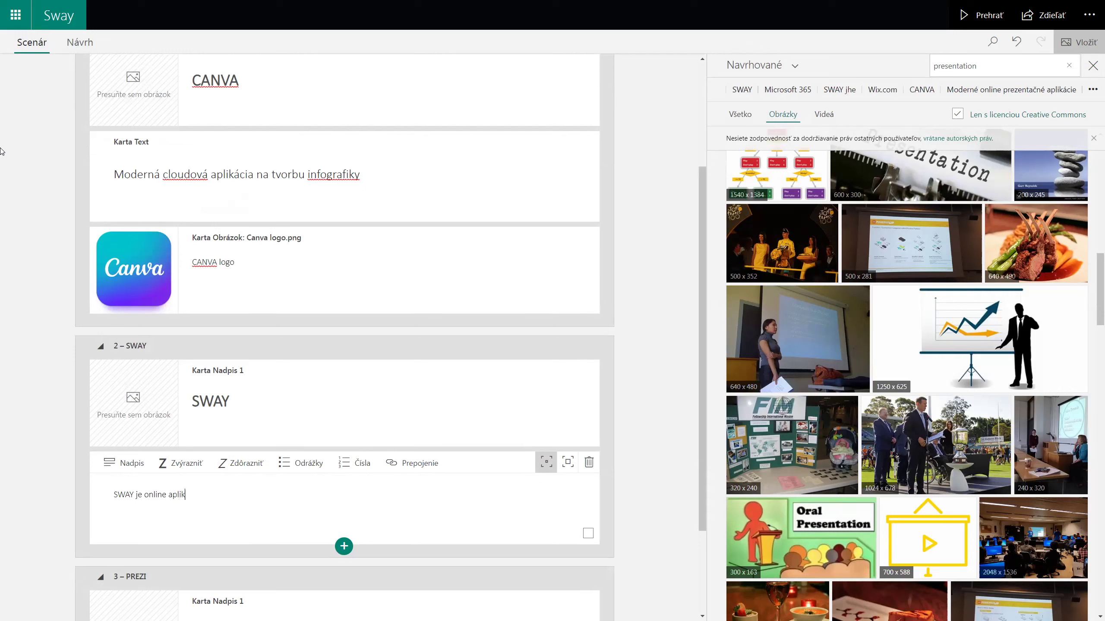
text(ácia od M)
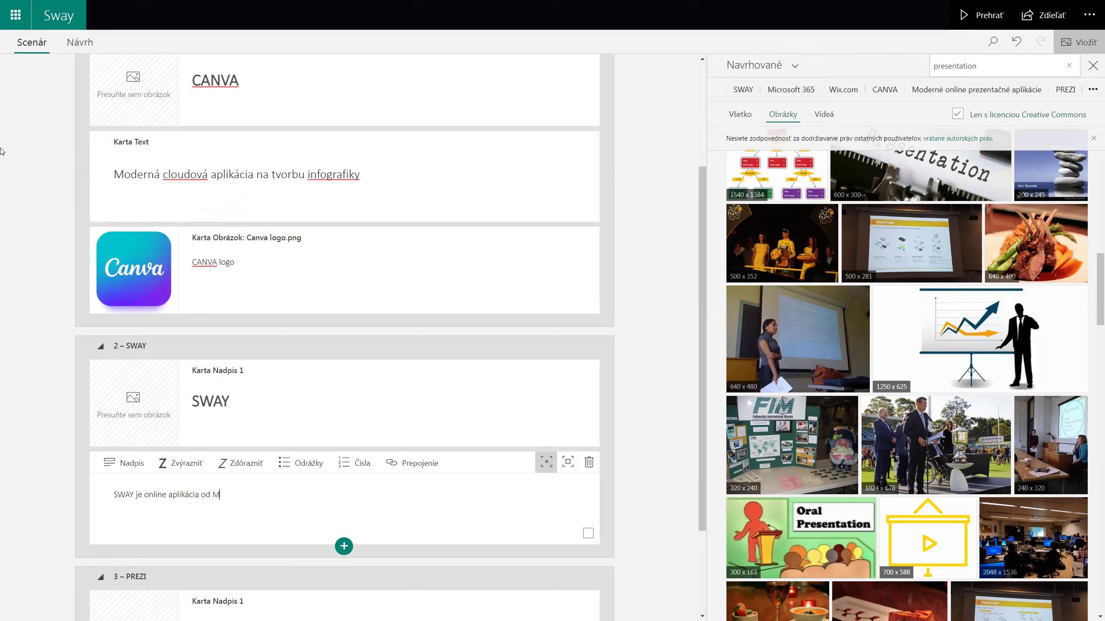
text(icrosoftu)
text( urča)
text(ná na tvorbu)
text( interaktívny)
text(ch )
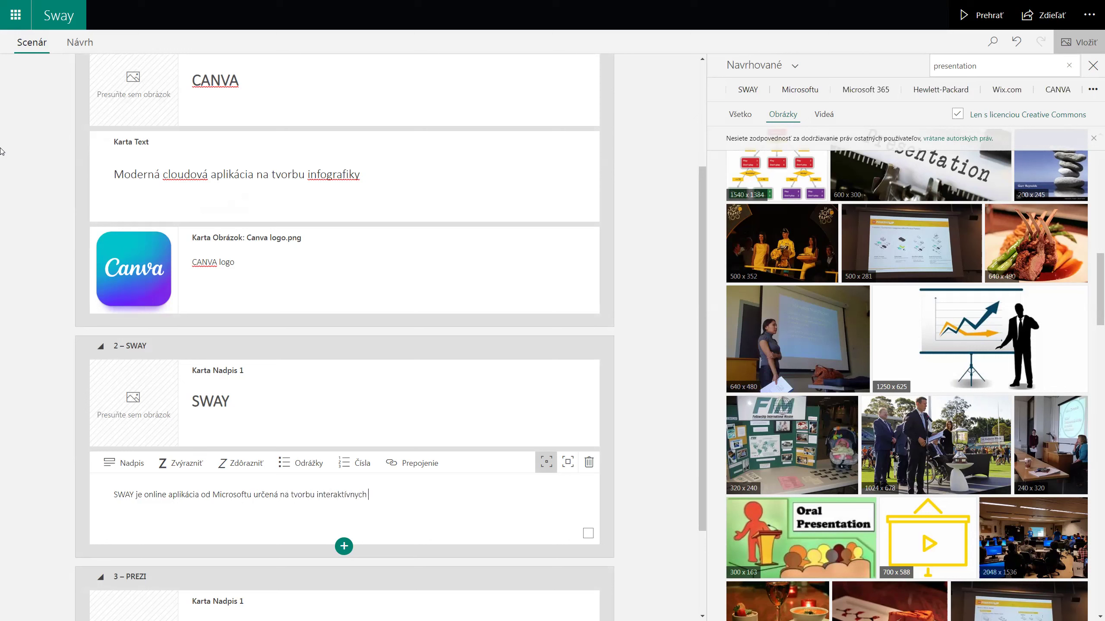
text(prezentácií, oznamov, fotoa)
text(alérií!)
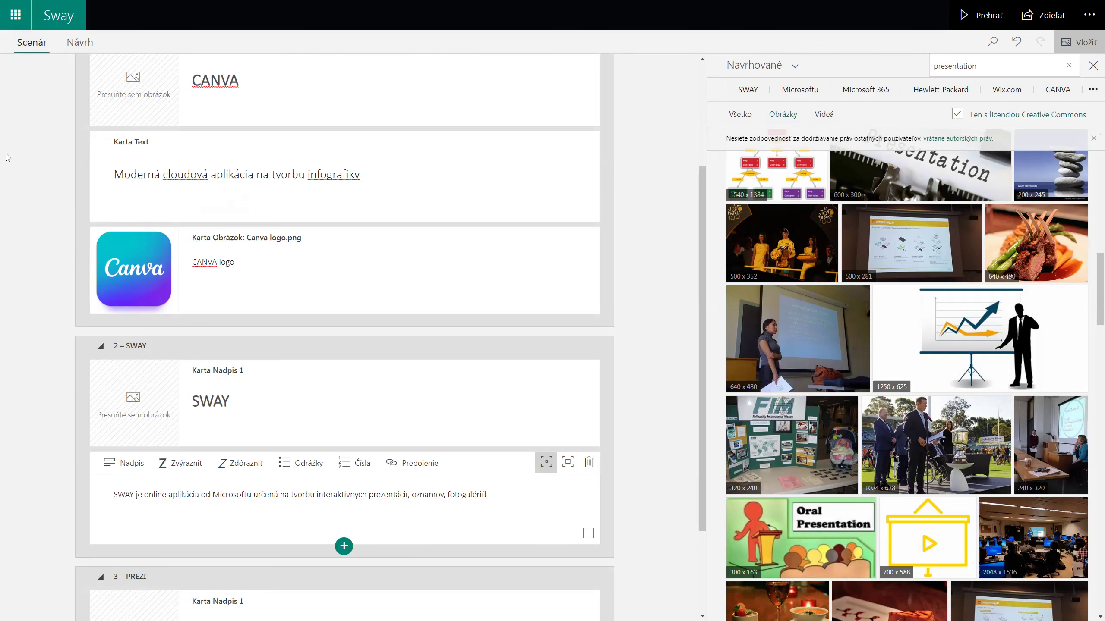
- Retype the end of the SWAY sentence as "fotogalérií!" and raise the text card's emphasis to the second level
scroll(293, 428, down, 3)
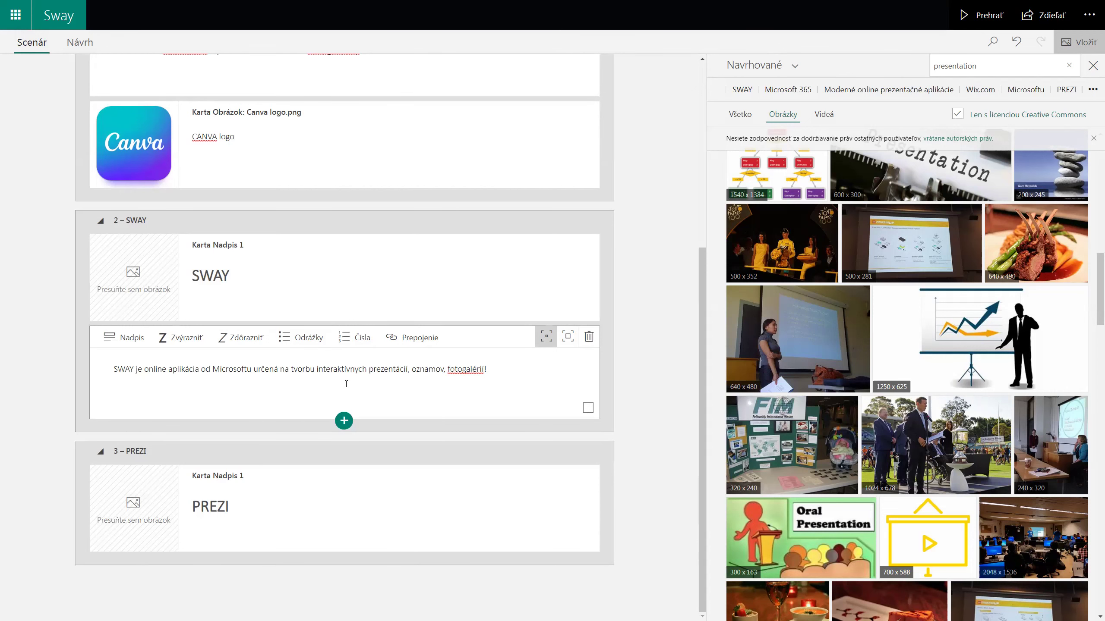
key(BackSpace)
key(BackSpace)
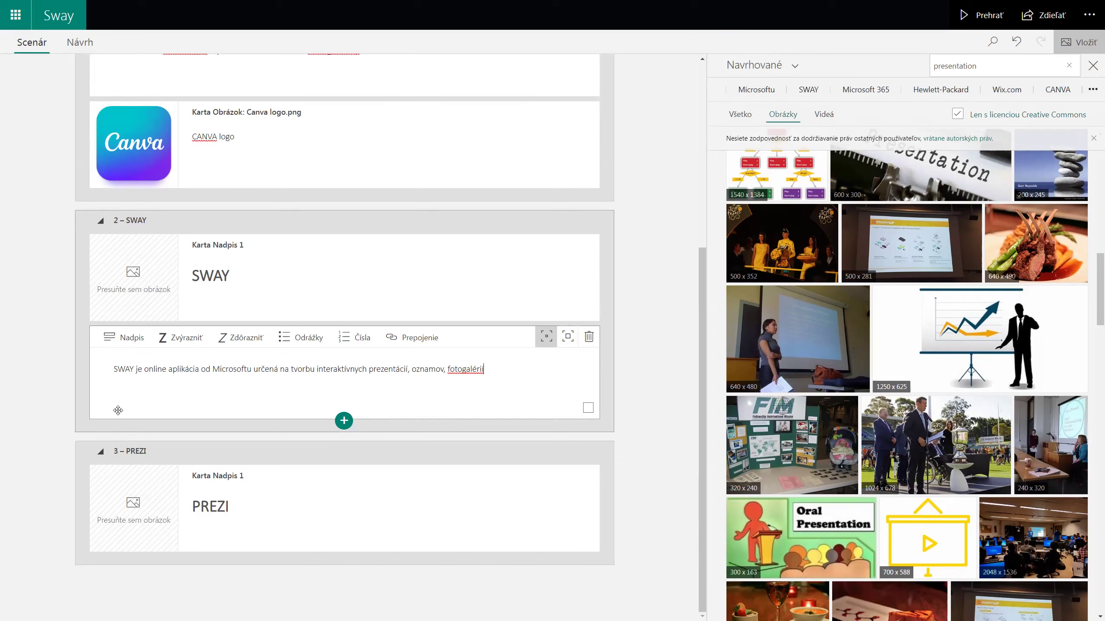
click(568, 338)
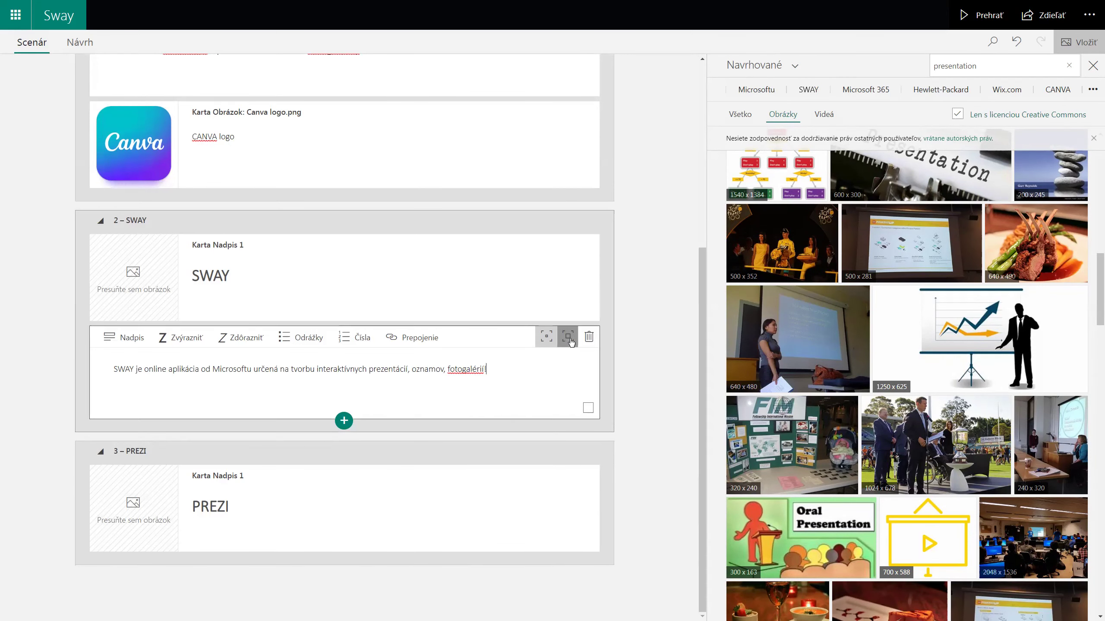
- Add an image card below the SWAY text and fill it with "SWAY logo veľké tarnsparentné.png" from the SOFTWARE logo folder in Windows Explorer
click(344, 425)
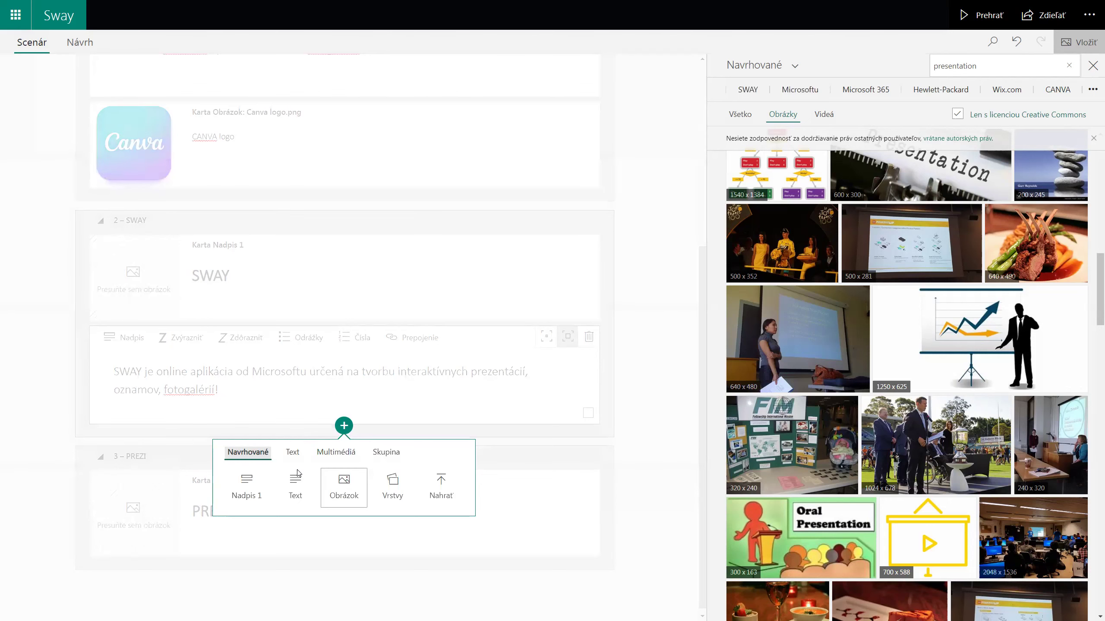
key(Return)
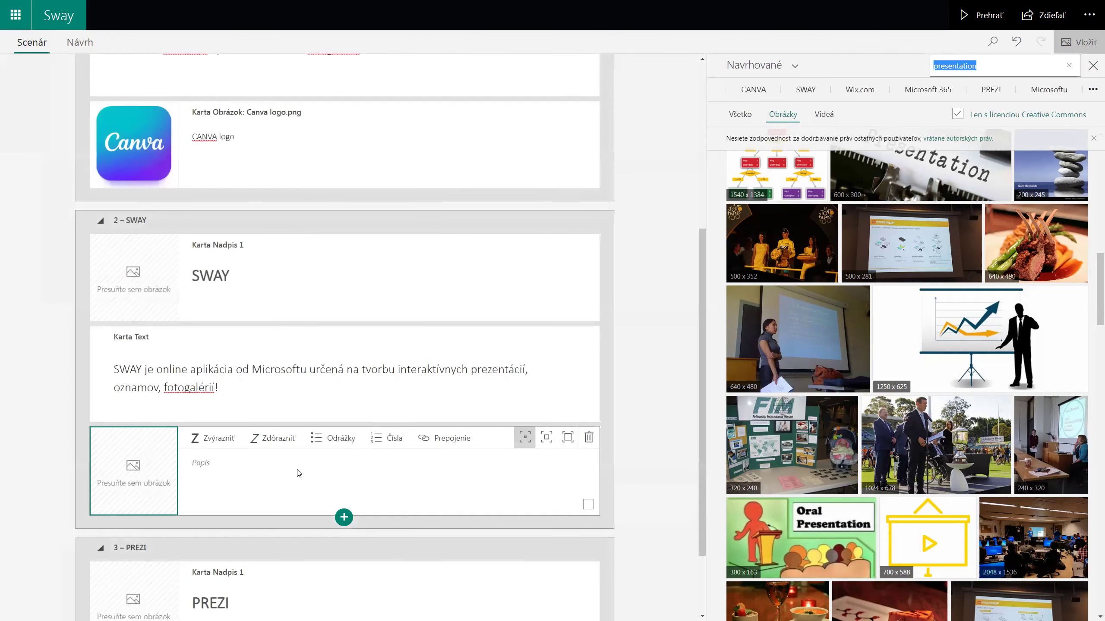
key(alt+Tab)
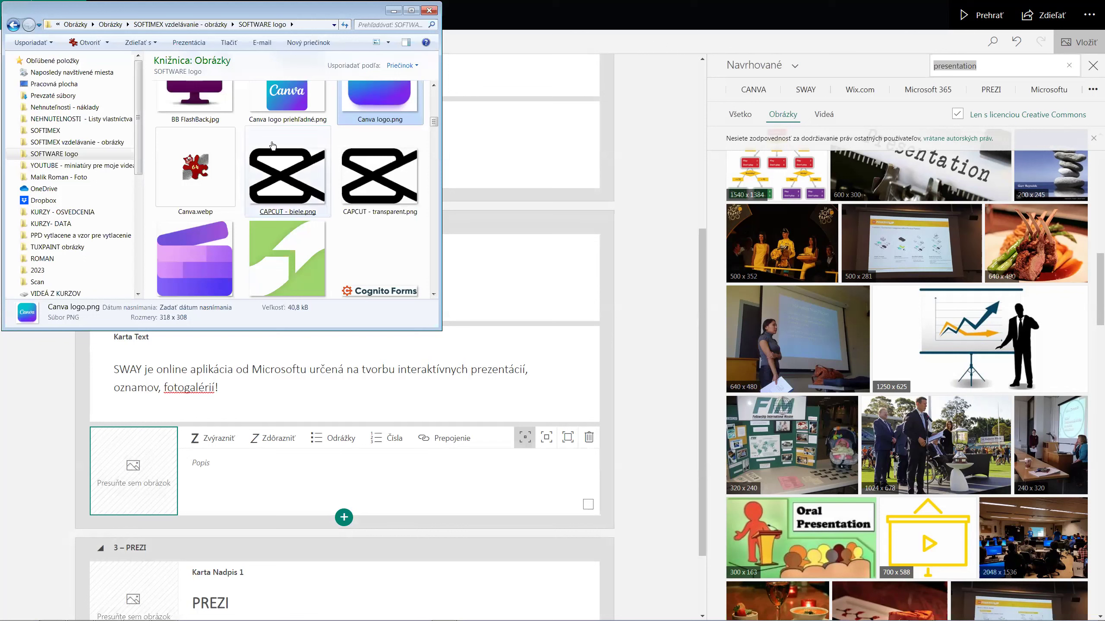
click(399, 25)
text(swa)
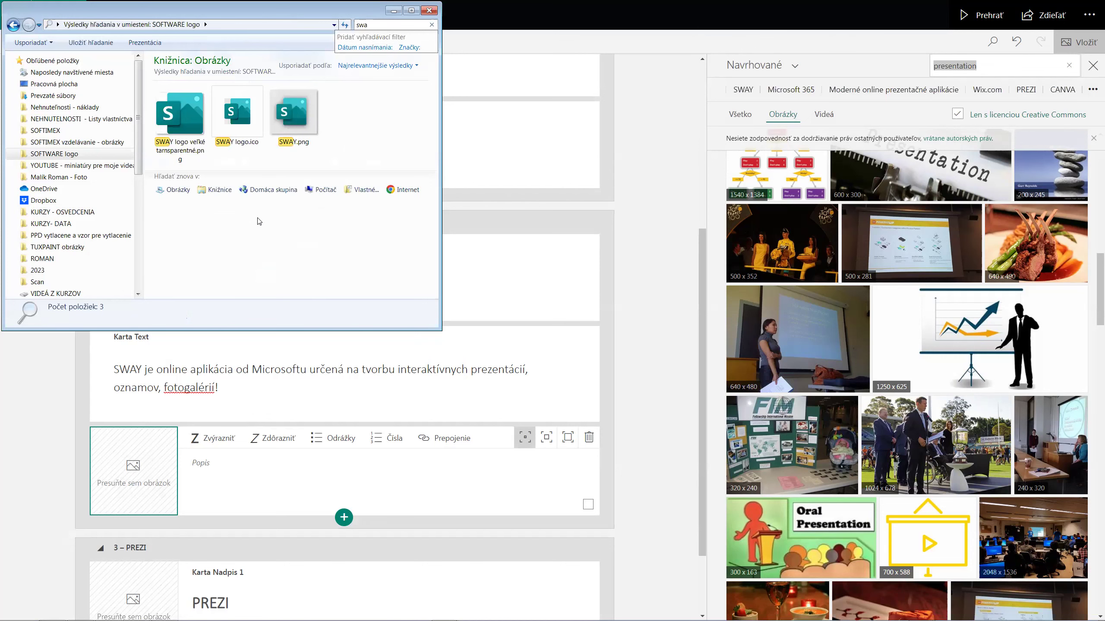
click(185, 121)
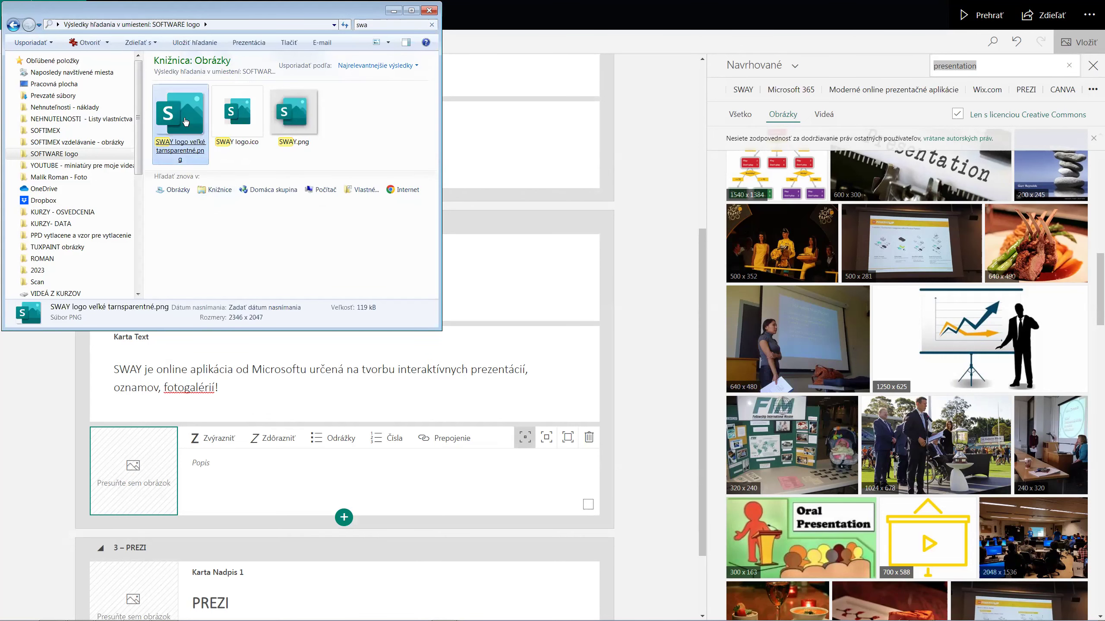
drag(185, 122, 138, 474)
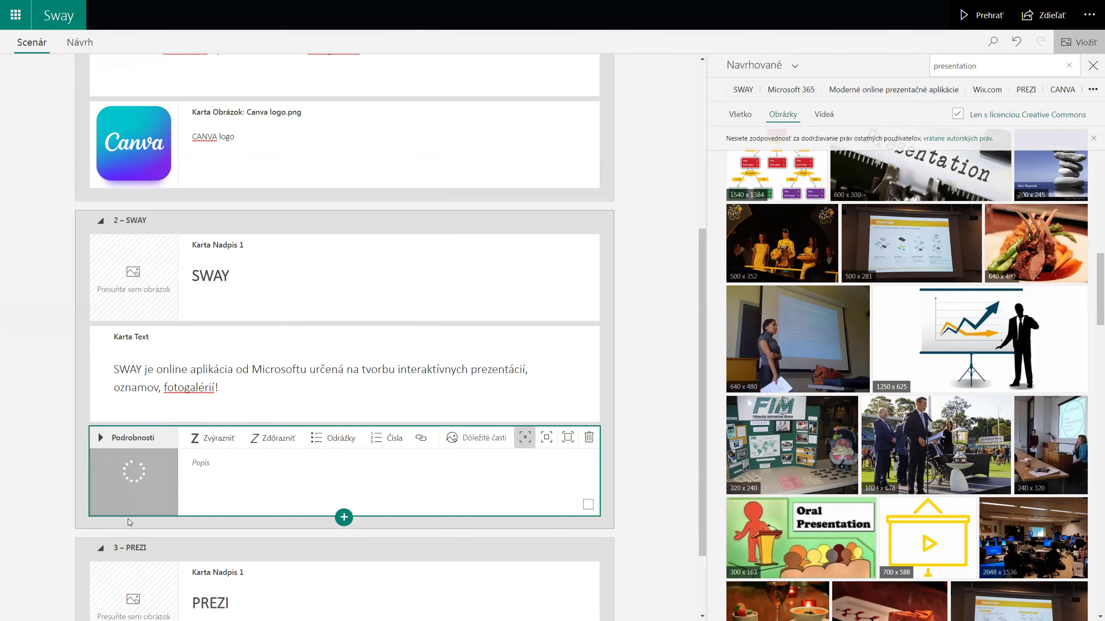
- Check the logo in the design preview and caption its image card "SWAY logo" in the storyline
click(76, 44)
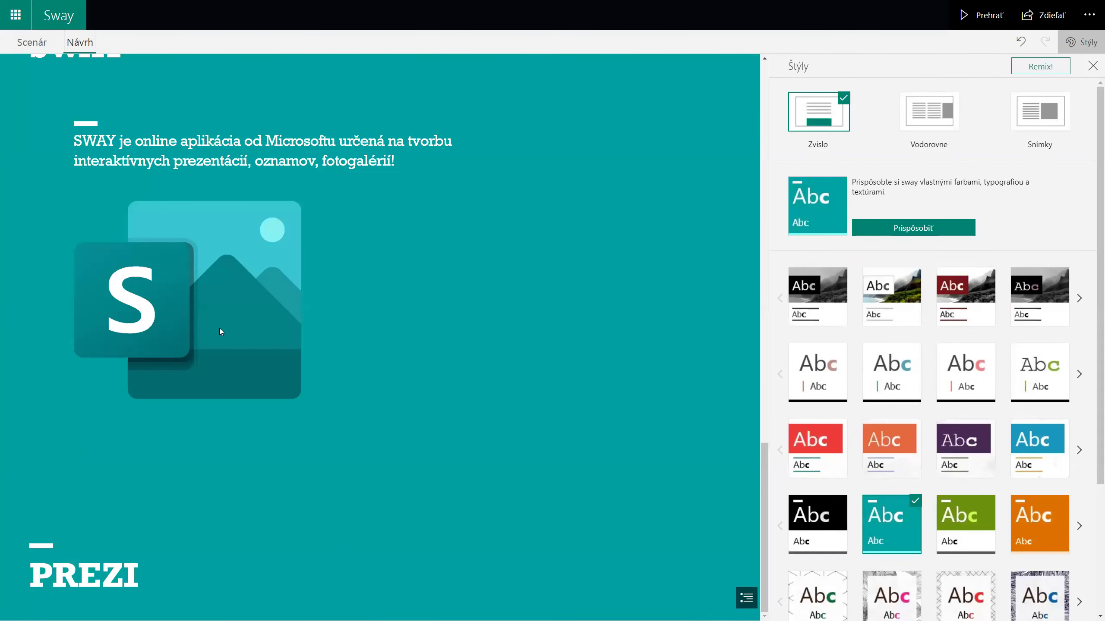
click(26, 45)
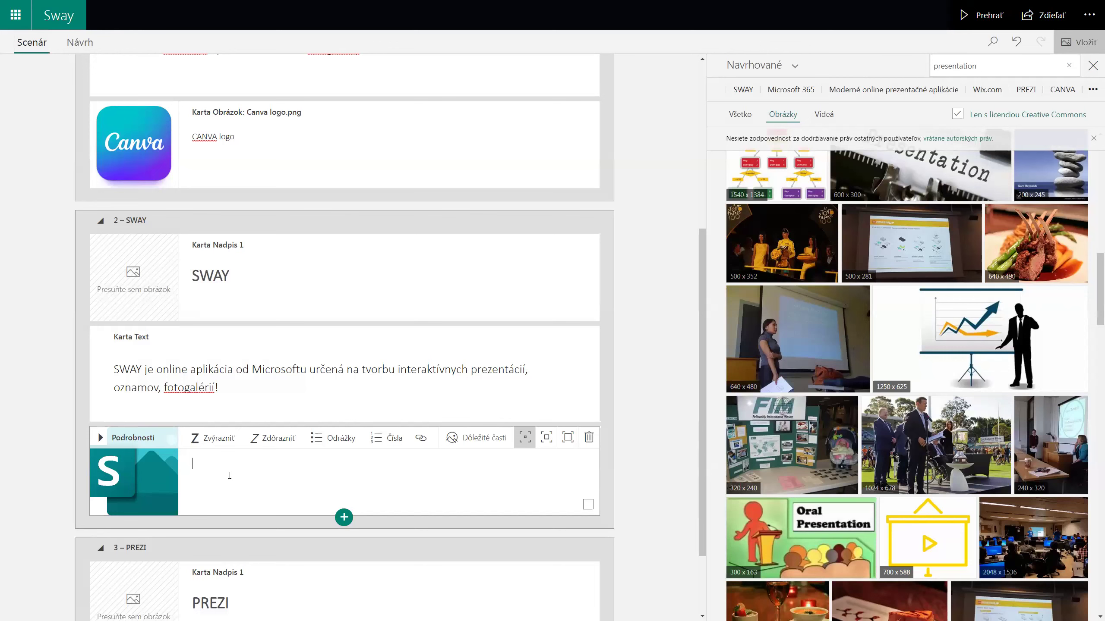
text(SWAY logo)
- Add a text card below the PREZI heading and begin editing its text
scroll(284, 583, down, 2)
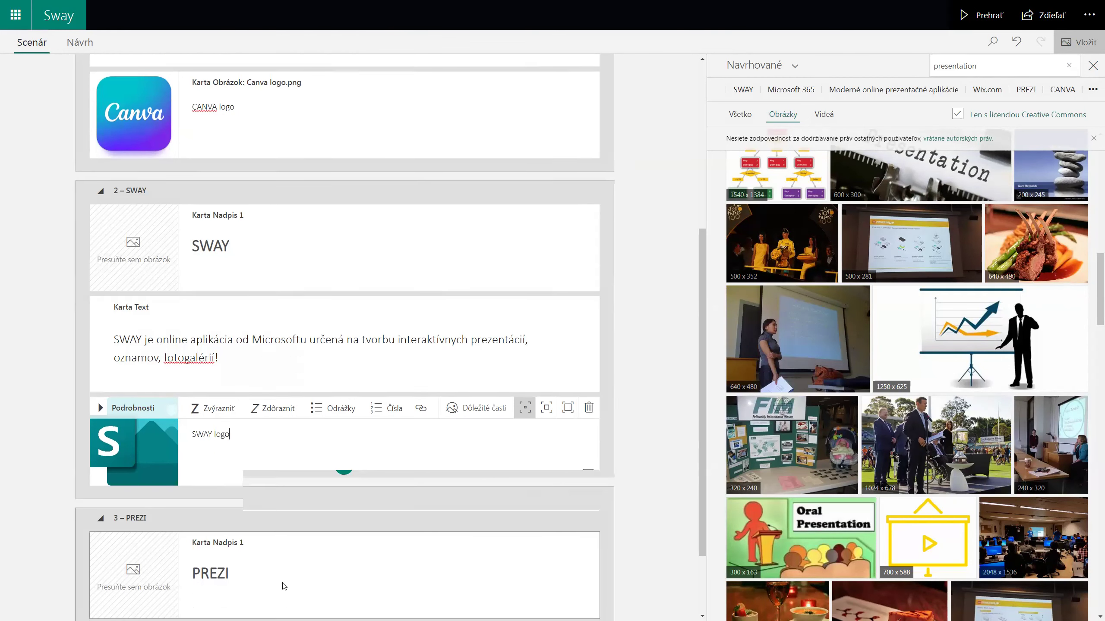
click(292, 510)
click(344, 555)
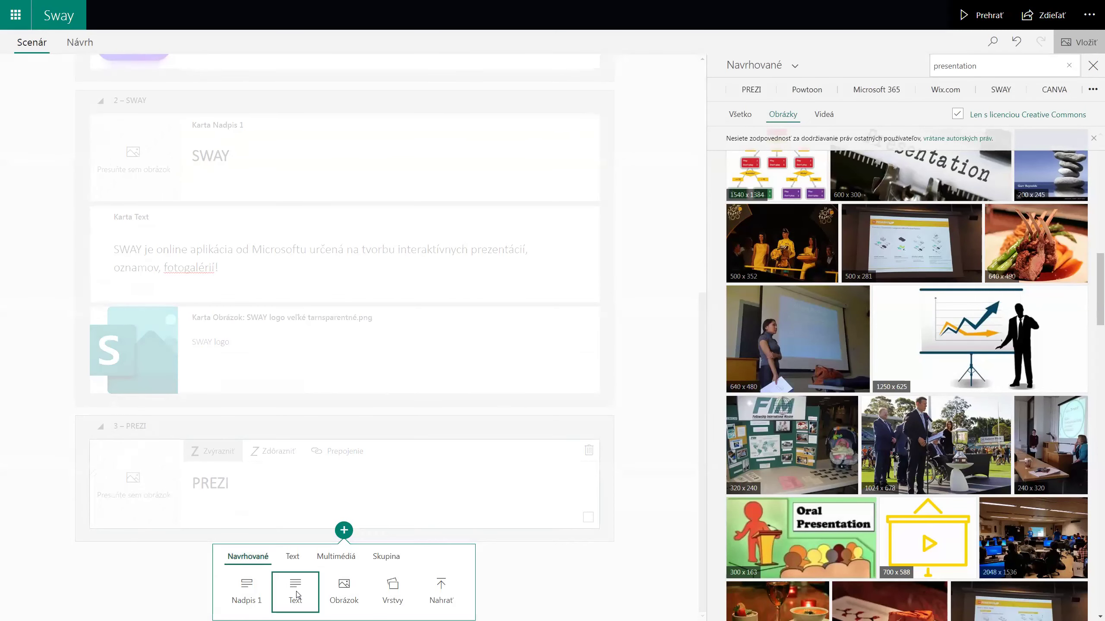
click(296, 591)
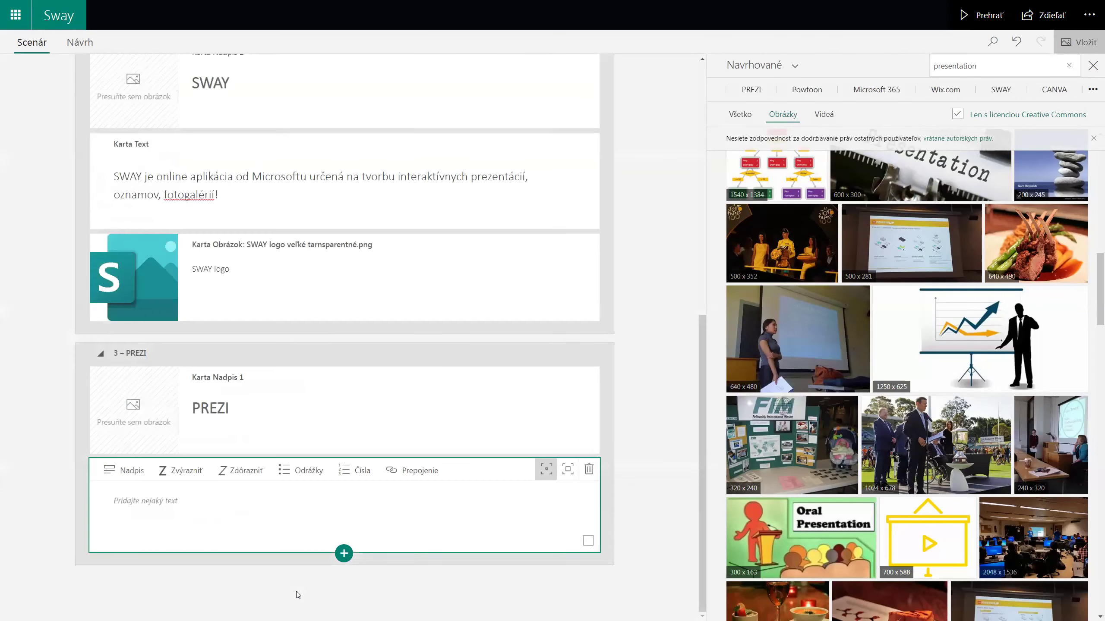
click(165, 502)
- Write "PREZI je online cloudová aplikácia na tvorbu:" in the PREZI text card
text(PREZI je online cloudáv)
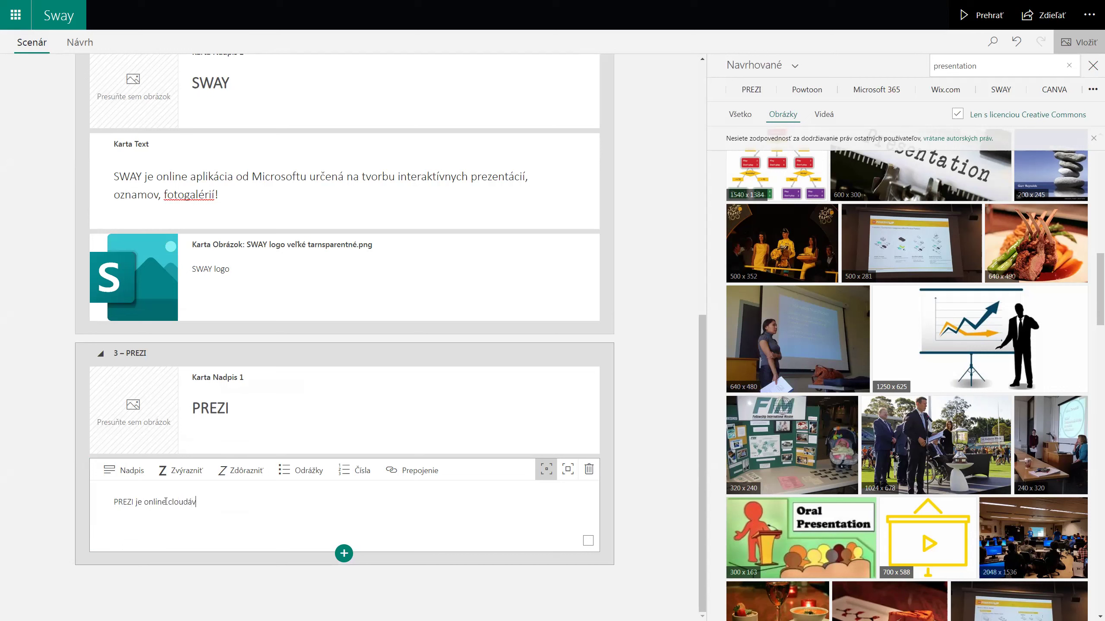
key(BackSpace)
text(ová apl)
key(BackSpace)
text(plikácia na tvorbu)
- Add a bulleted list below the PREZI sentence with the items "prezentácie", "videá z prezentácií" and "infografika"
click(322, 469)
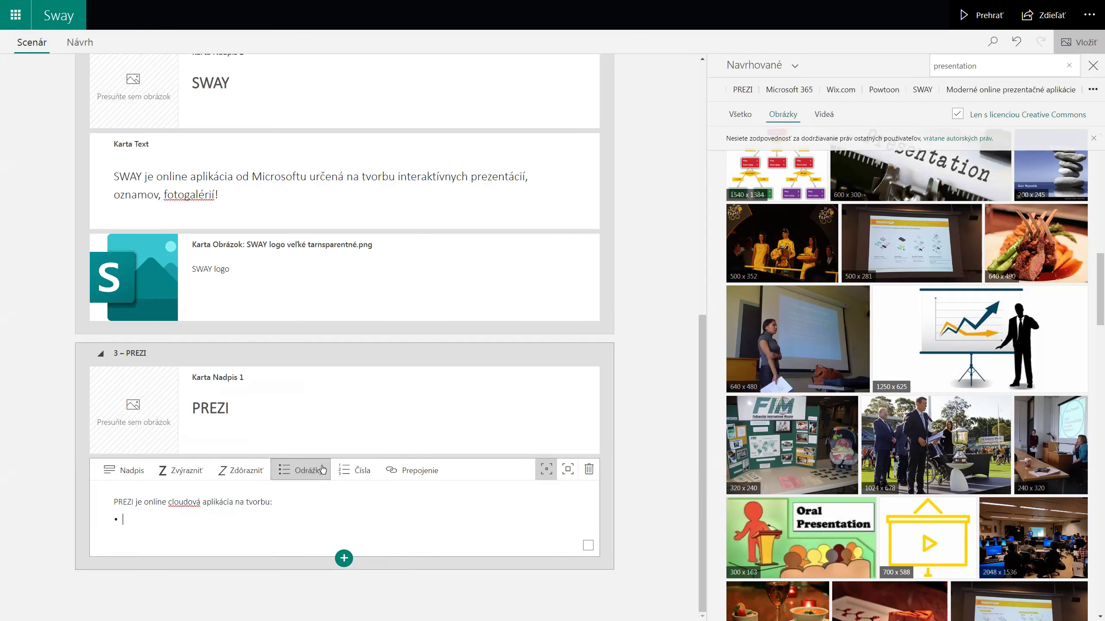
text(prezentácie)
key(Return)
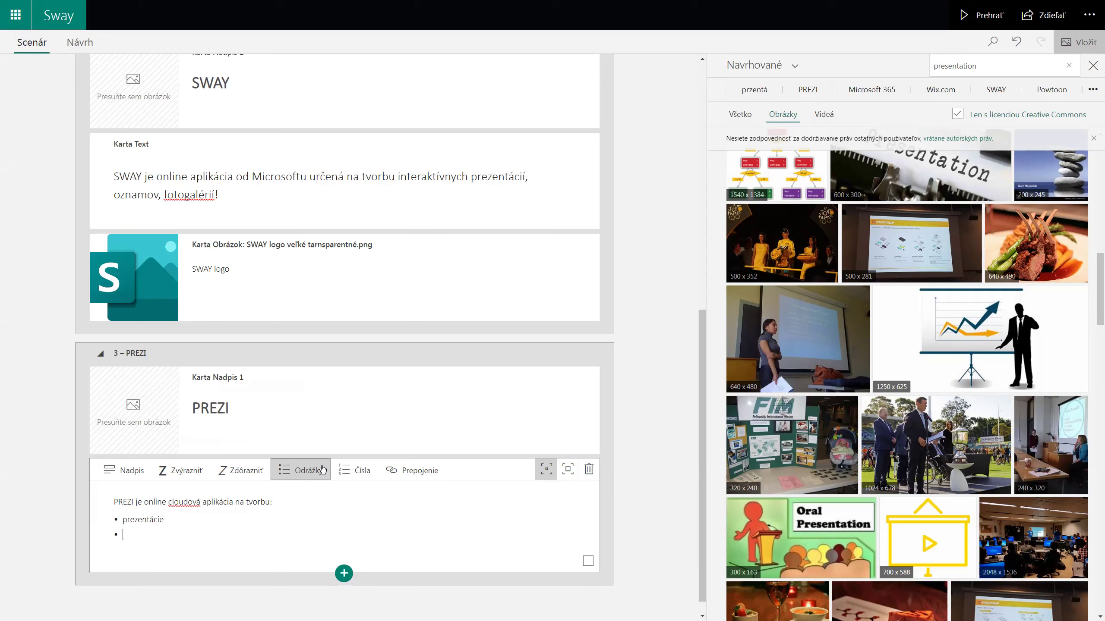
text(videá z prezentácií)
key(Return)
text(info)
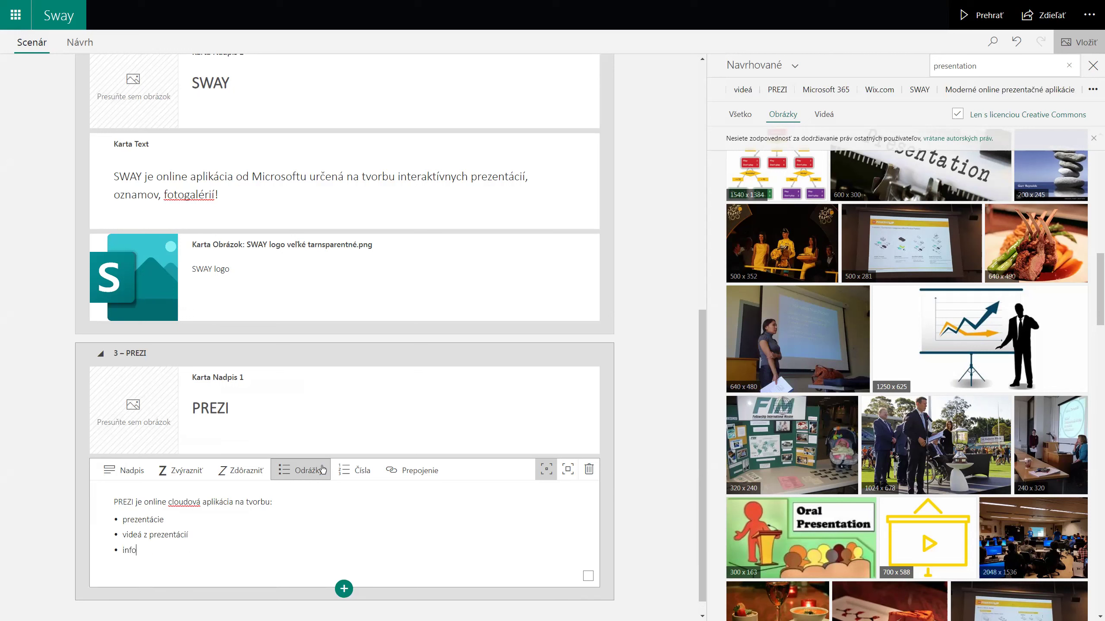
text(grafika)
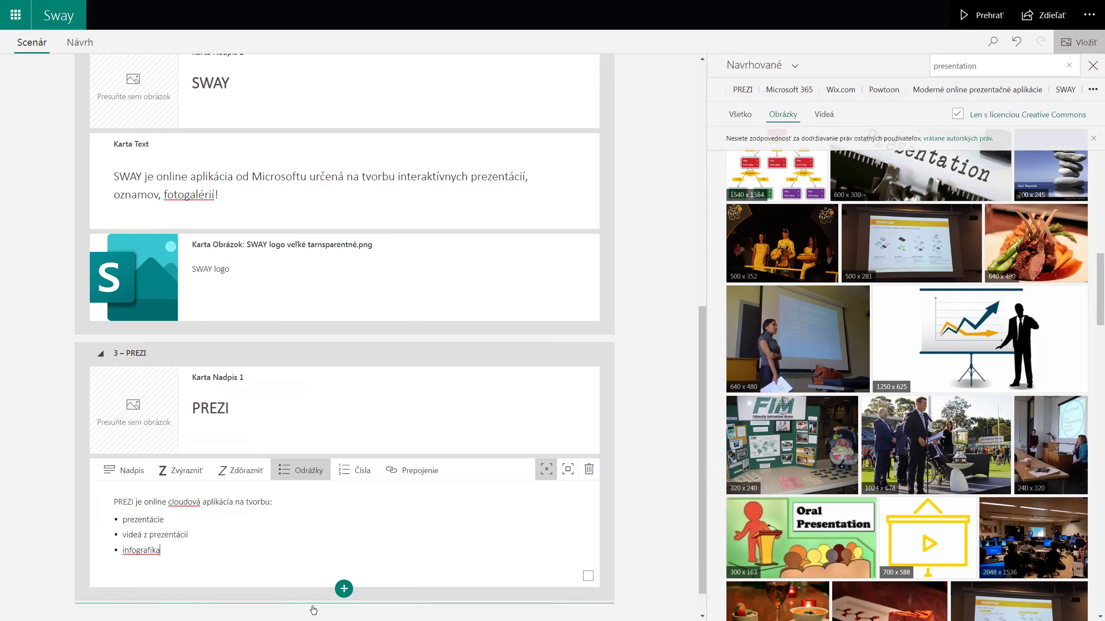
- Add an image card with PREZI.png from the SOFTWARE logo folder below the PREZI list and caption it "PREZI logo"
click(343, 589)
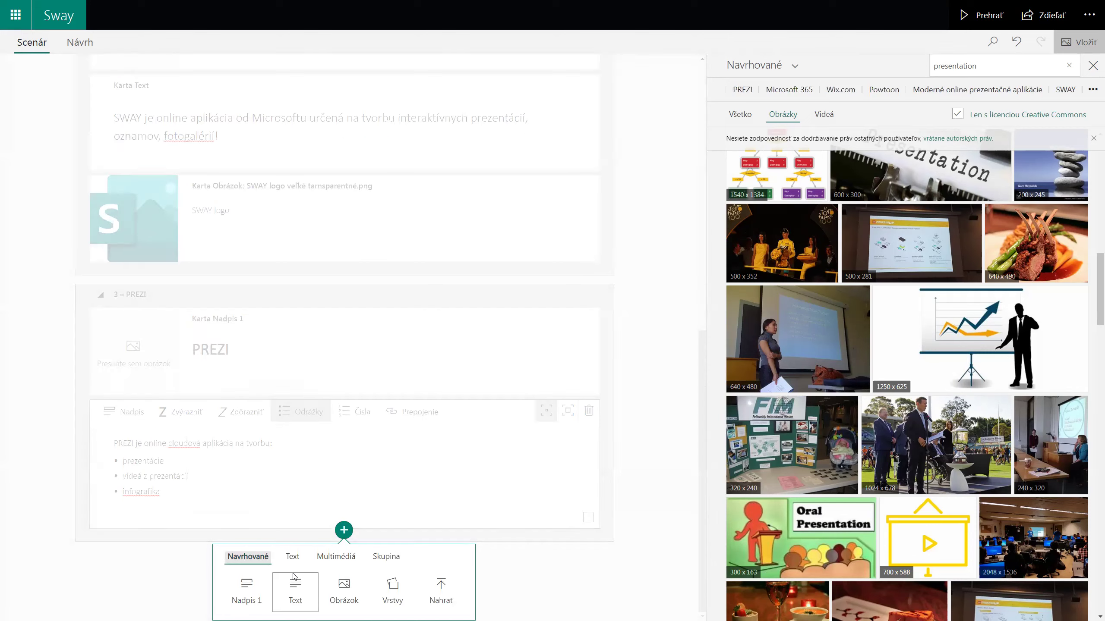
click(343, 590)
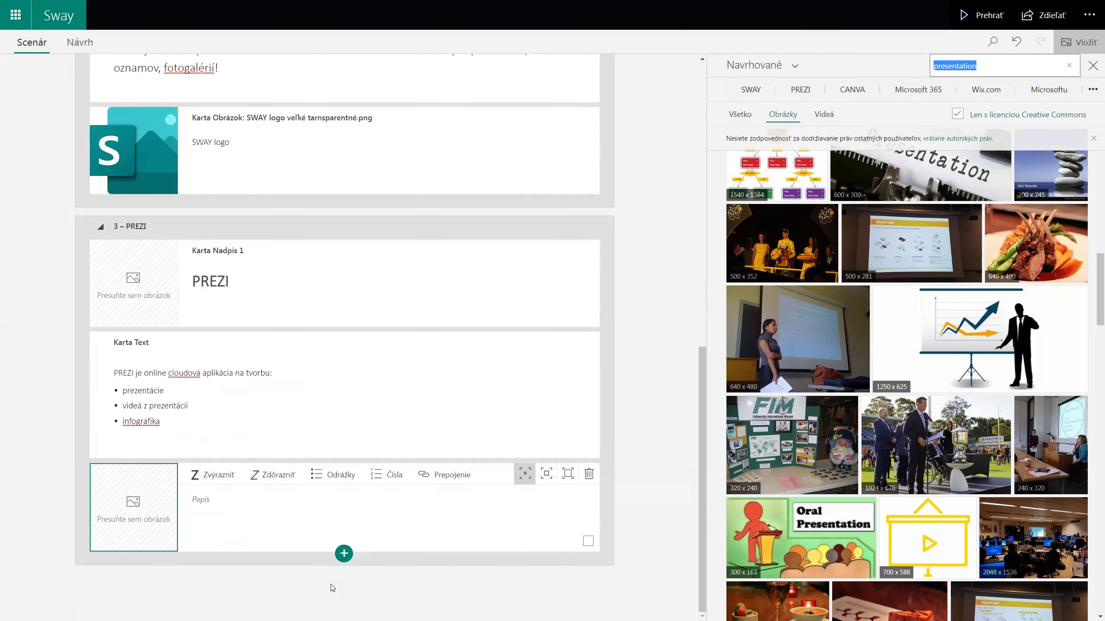
key(alt+Tab)
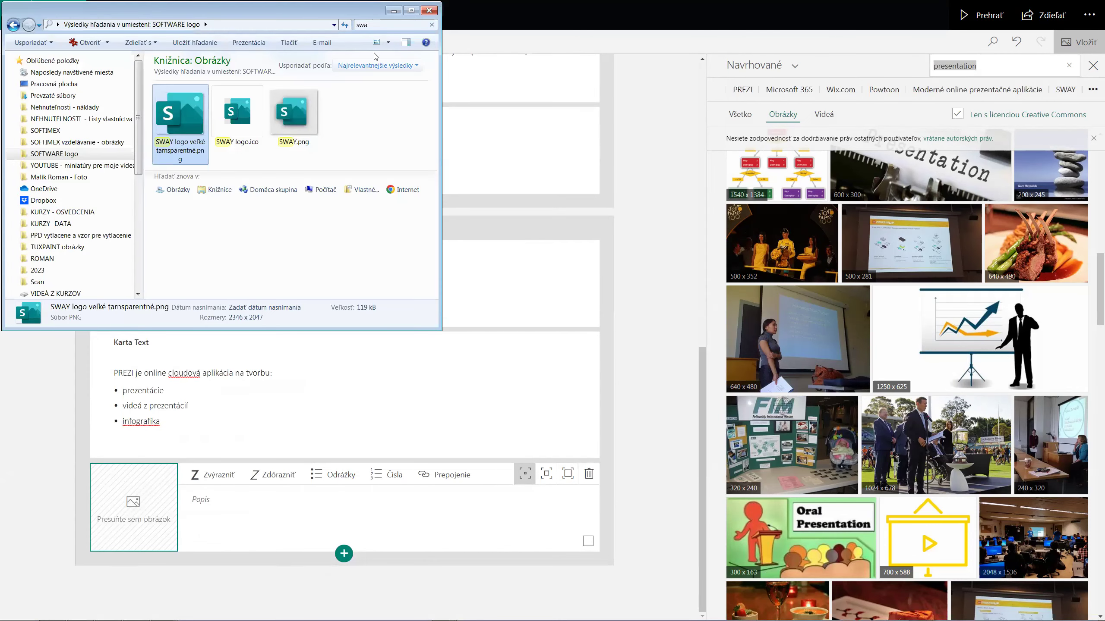
click(385, 28)
text(prezi)
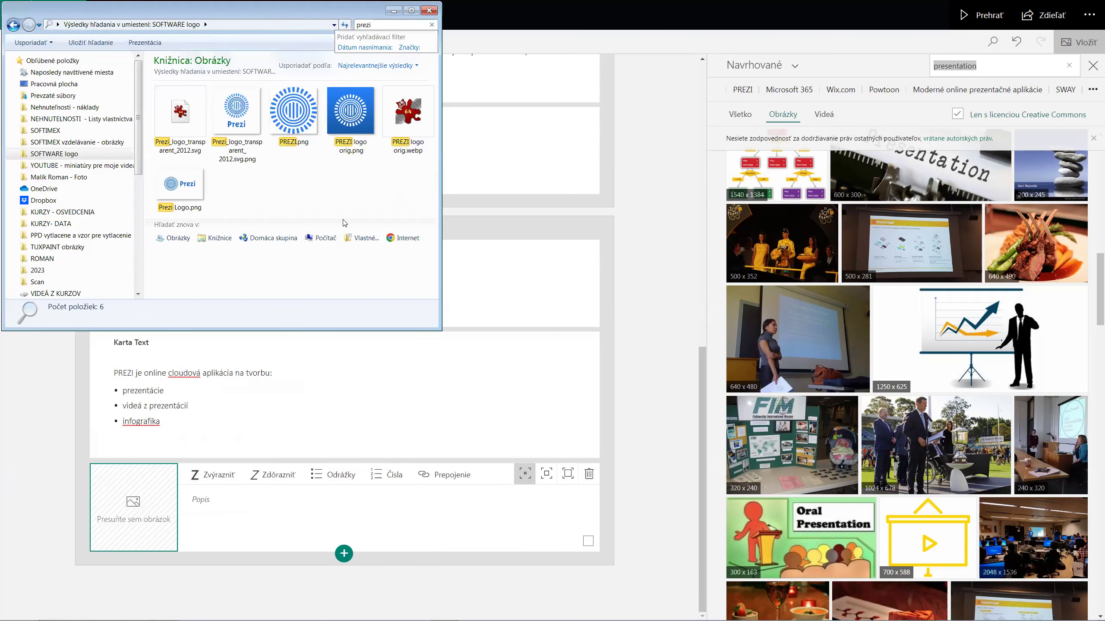
drag(294, 124, 151, 512)
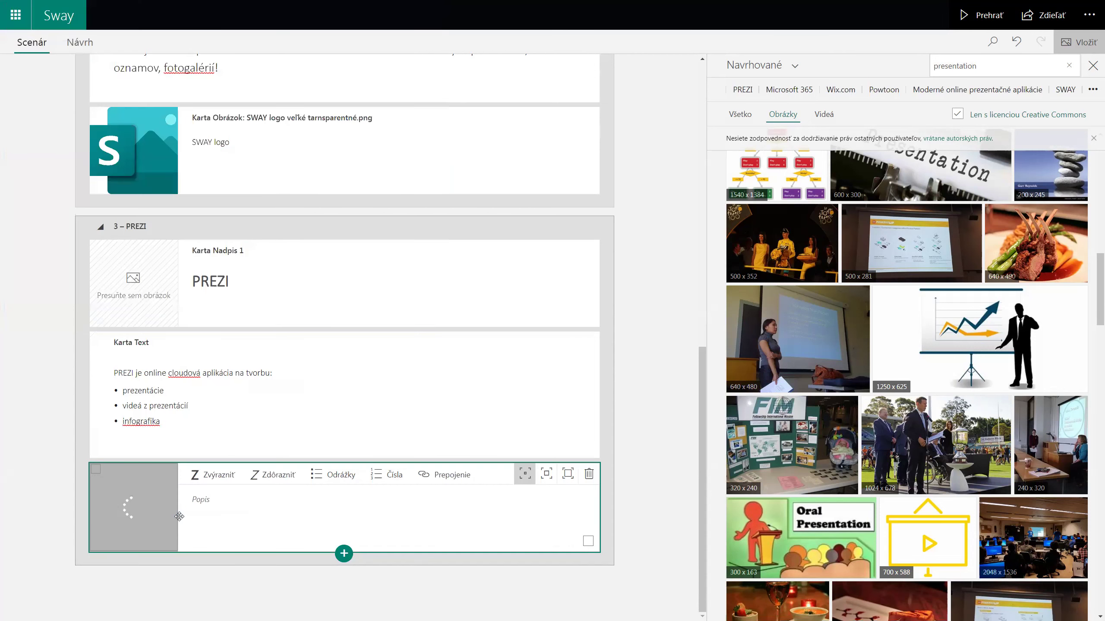
click(232, 500)
text(PREZI logo)
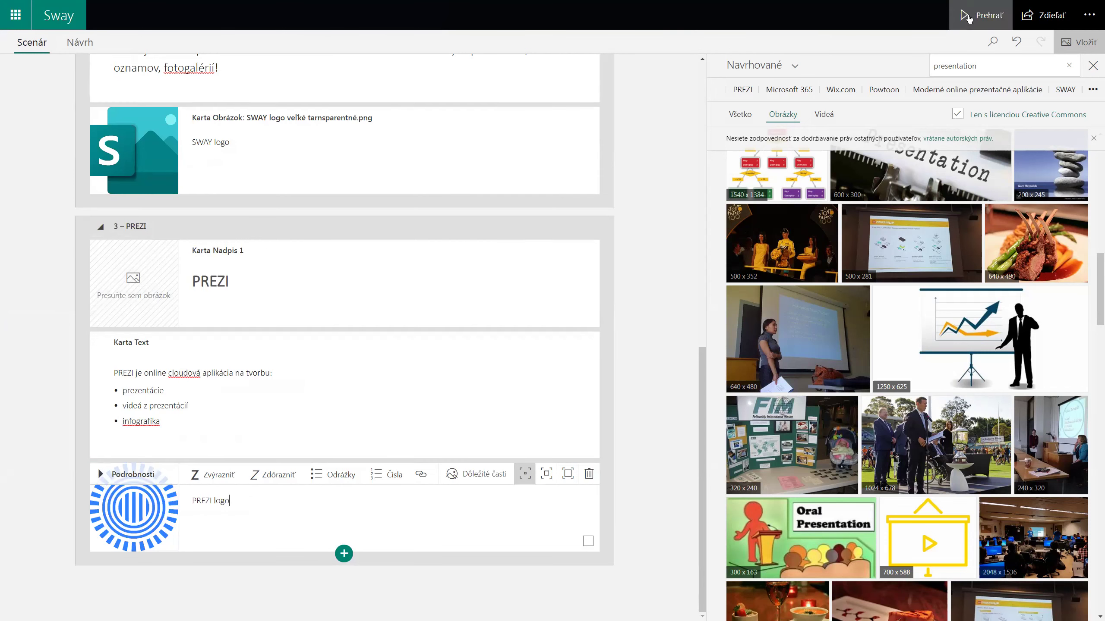
- Play the presentation through to the PREZI section, view its logo enlarged, and return to editing
click(982, 15)
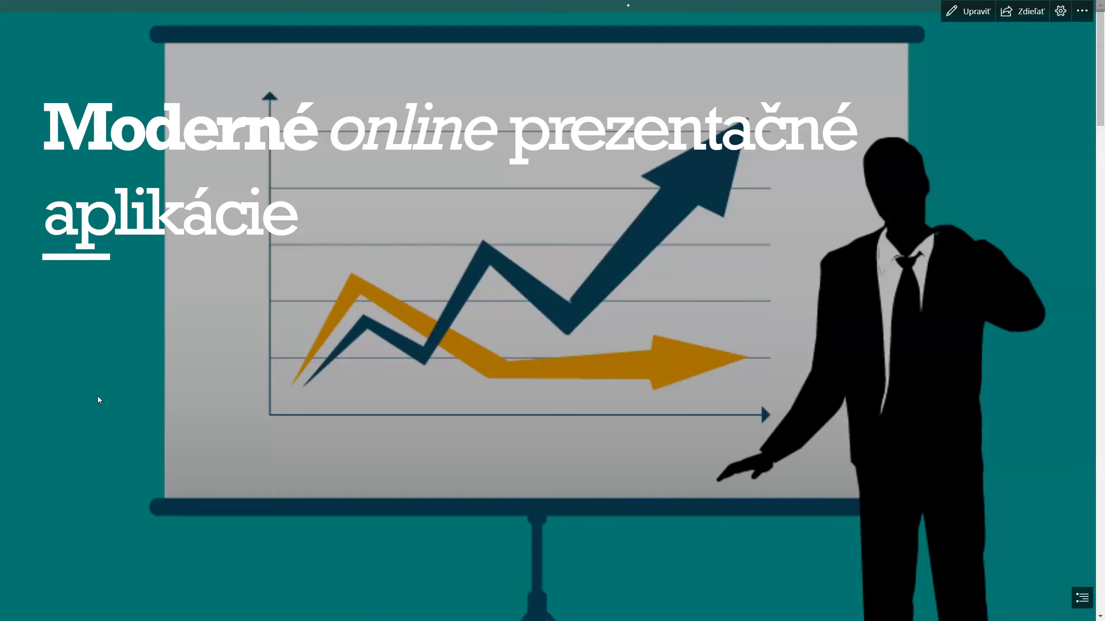
scroll(99, 397, down, 1)
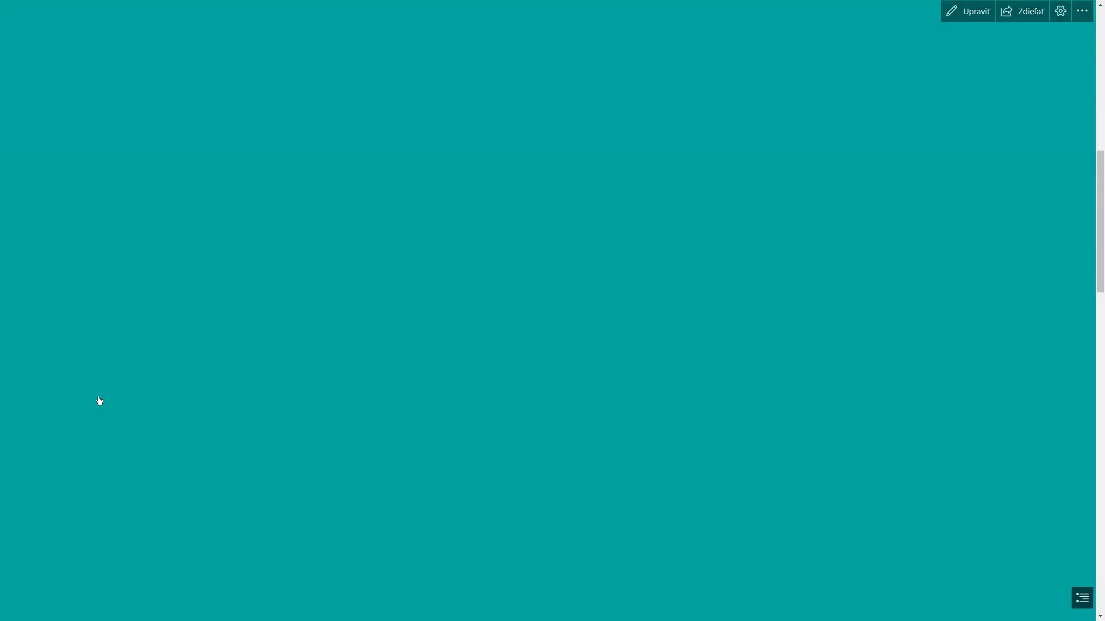
scroll(98, 397, down, 5)
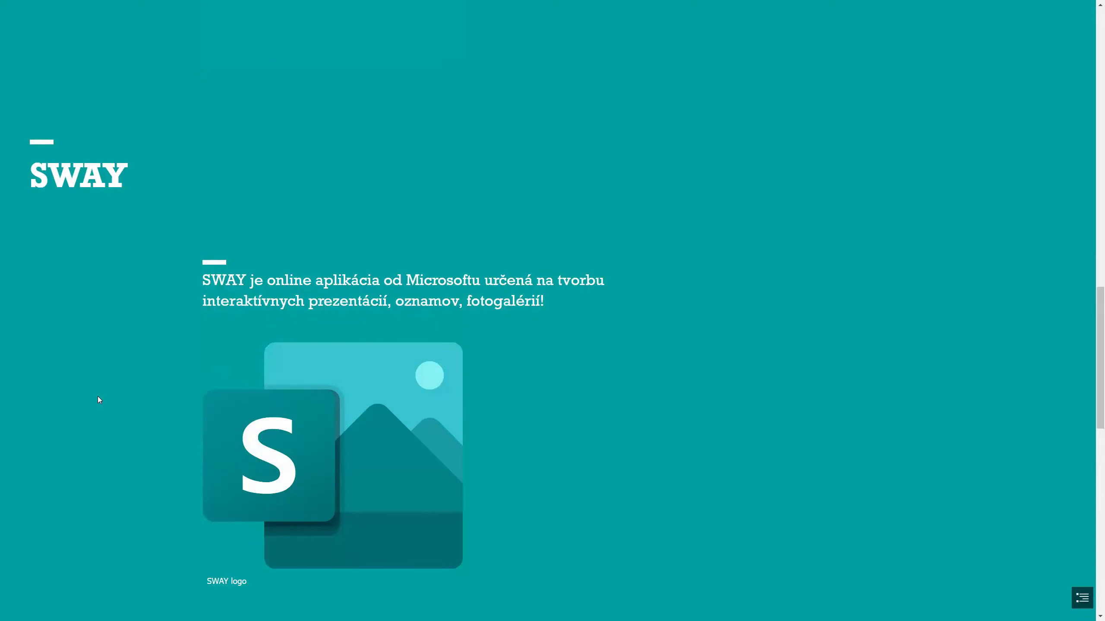
scroll(97, 396, down, 10)
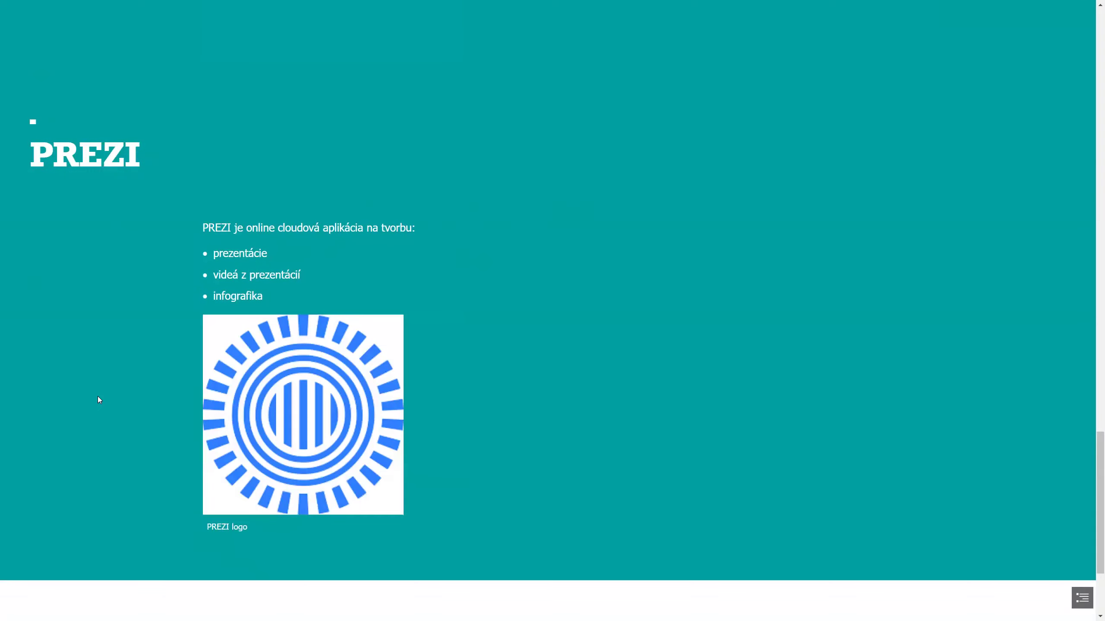
click(289, 415)
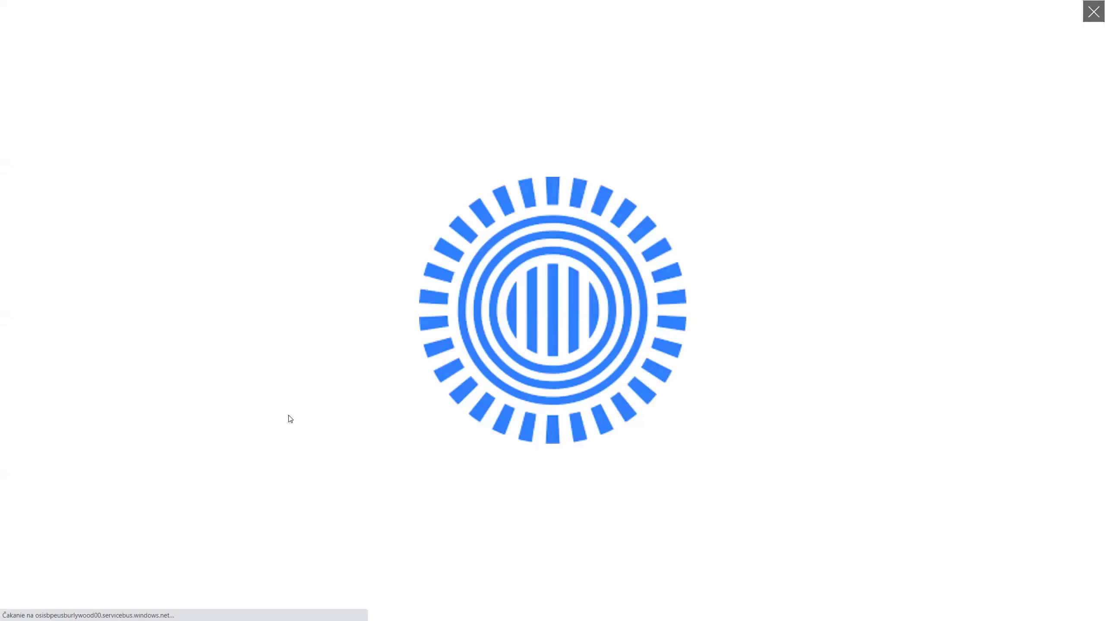
click(287, 418)
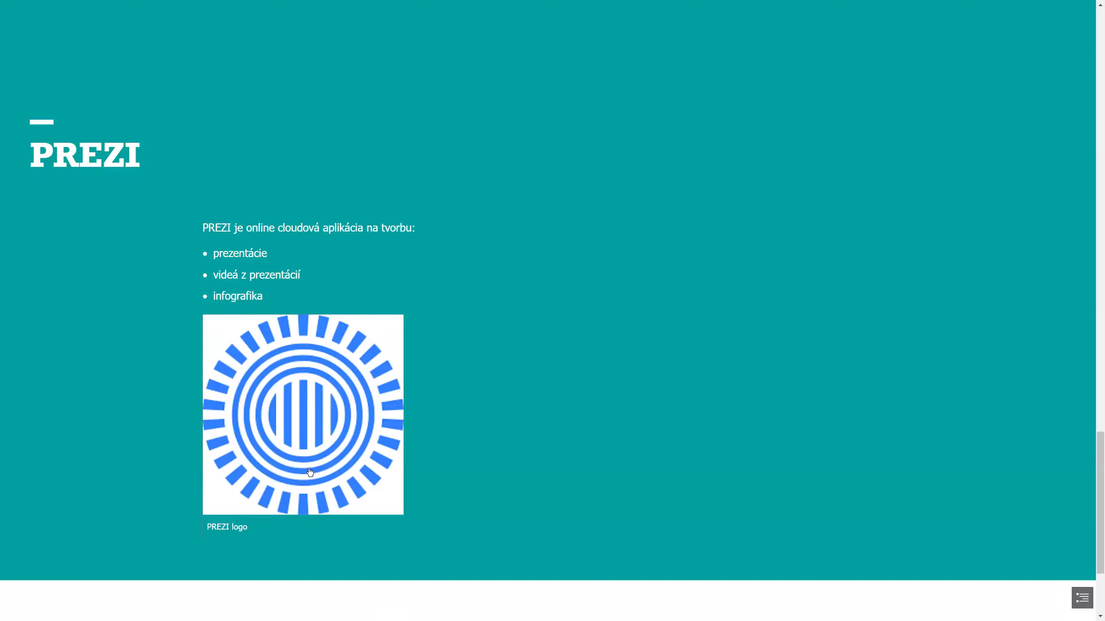
key(Home)
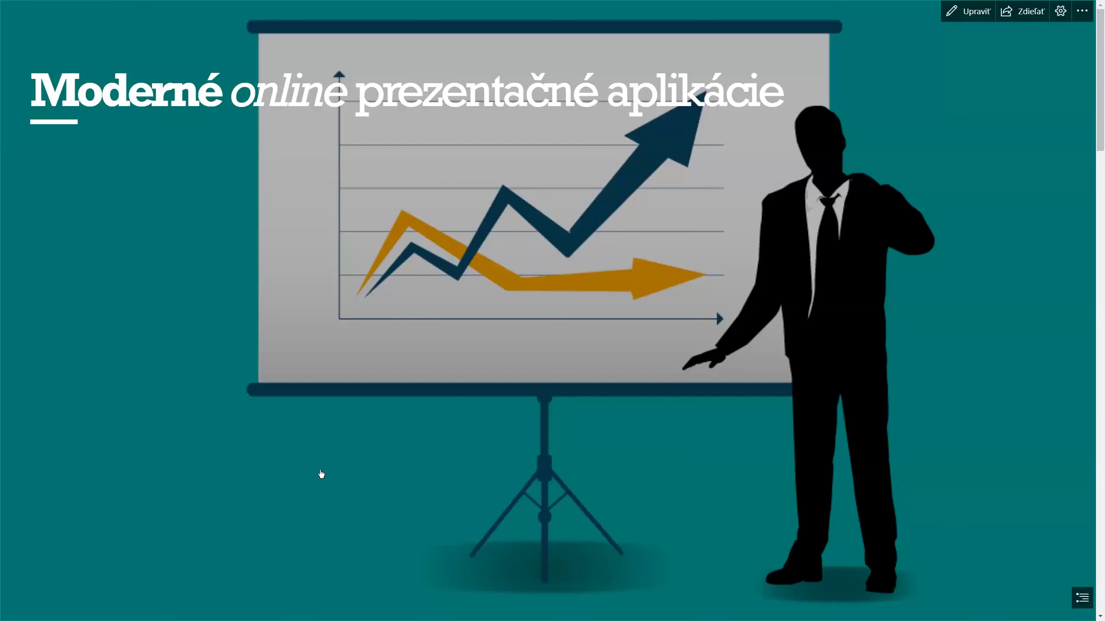
click(966, 21)
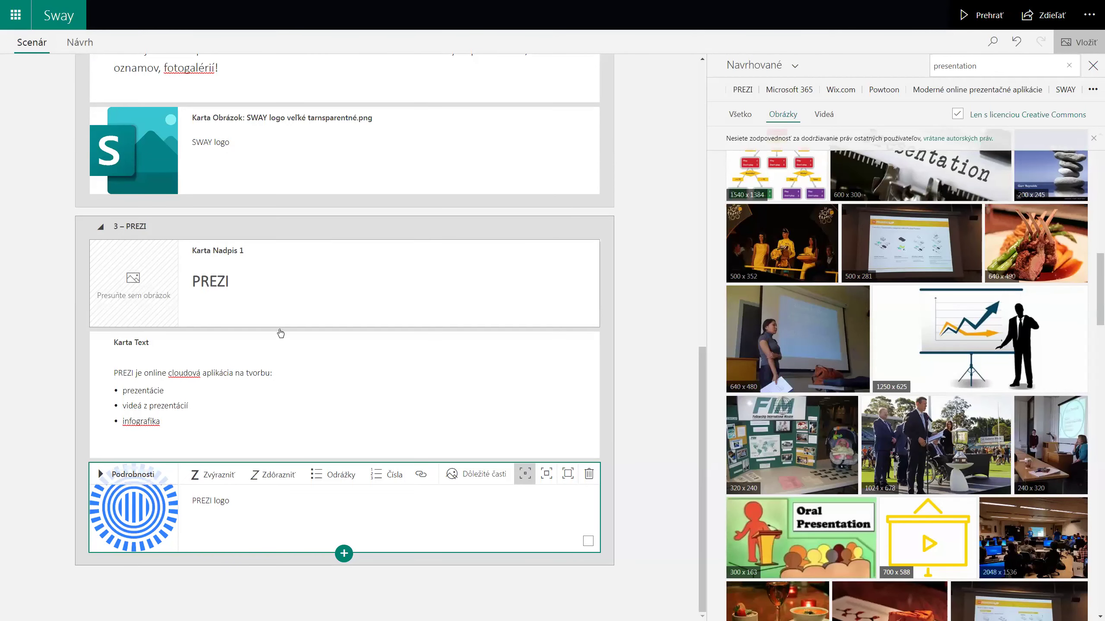
- Review the SWAY and PREZI cards in the storyline and check the PREZI section in the design preview
scroll(491, 447, up, 5)
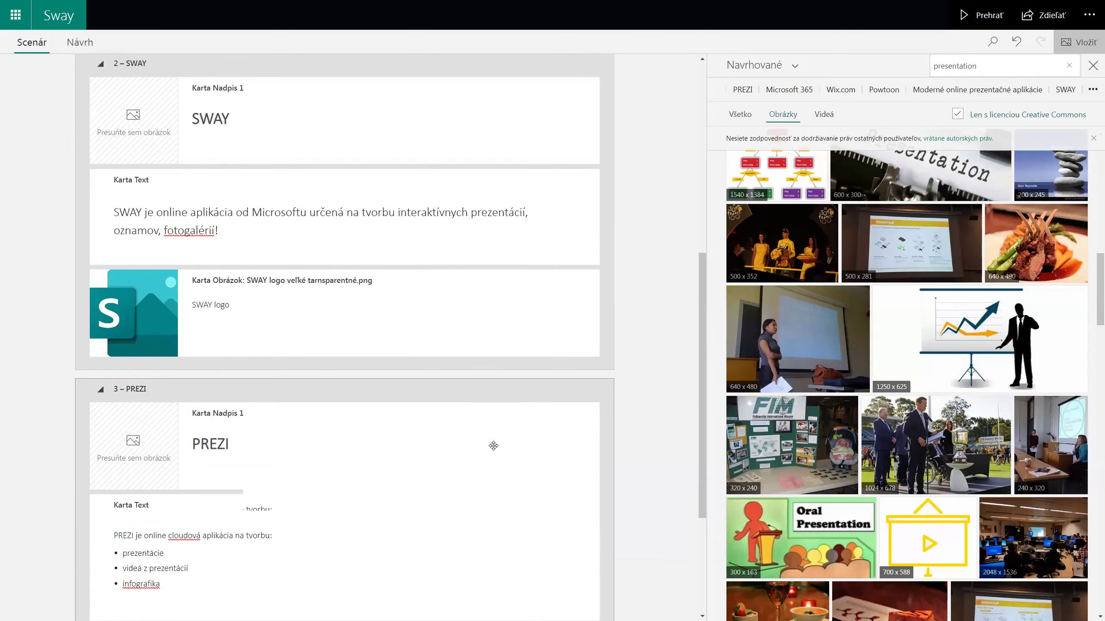
scroll(493, 444, down, 5)
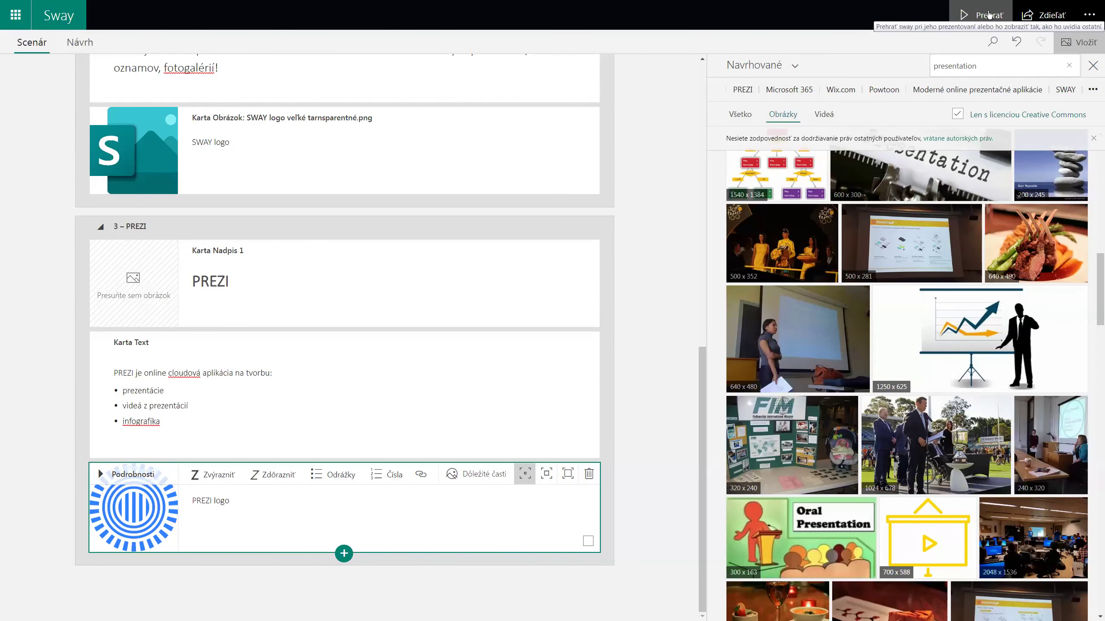
click(317, 280)
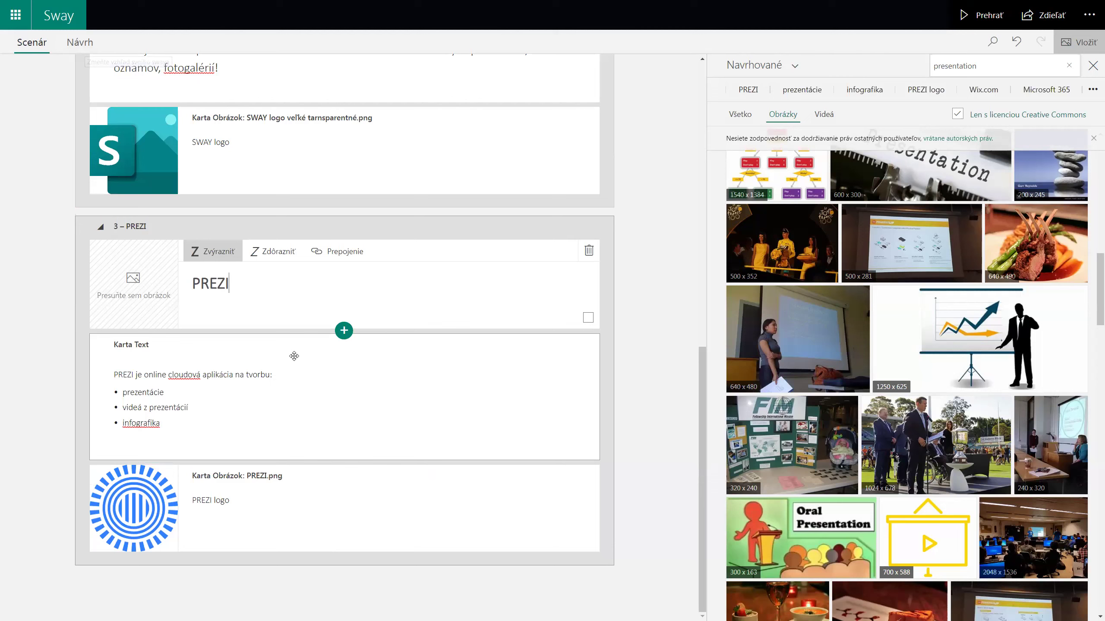
click(79, 42)
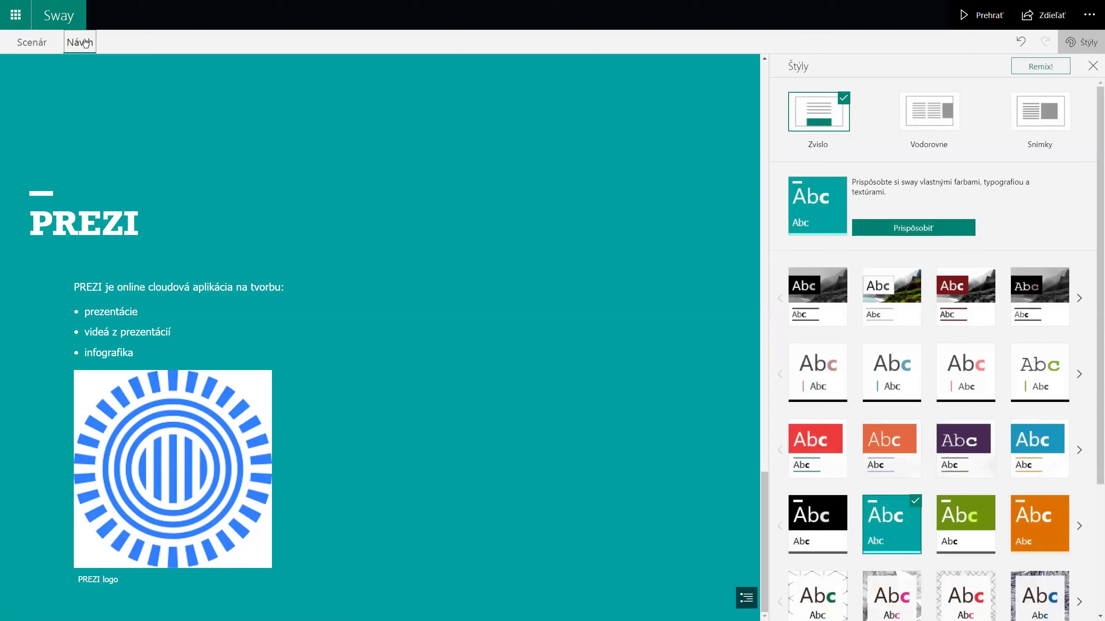
click(972, 17)
click(41, 50)
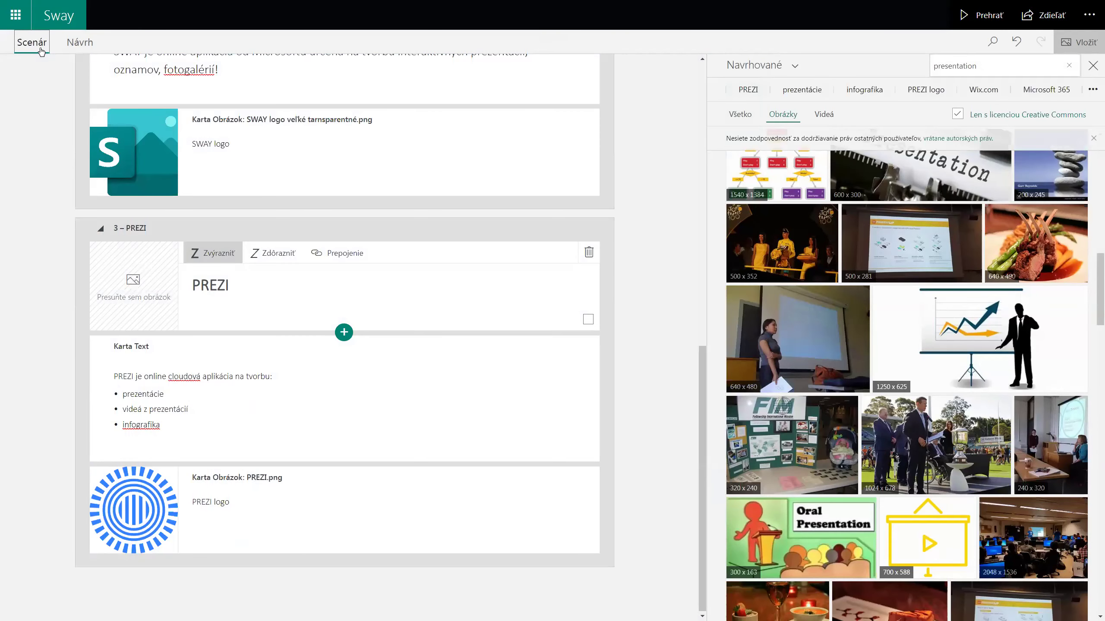